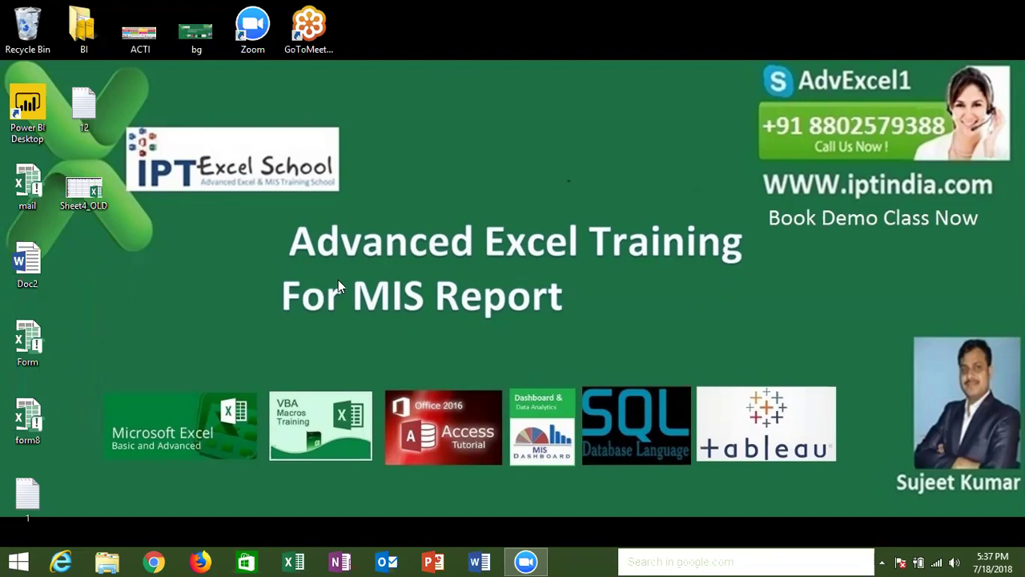
Step: Launch Word and start a new blank document to hold the sample paragraphs
click(479, 561)
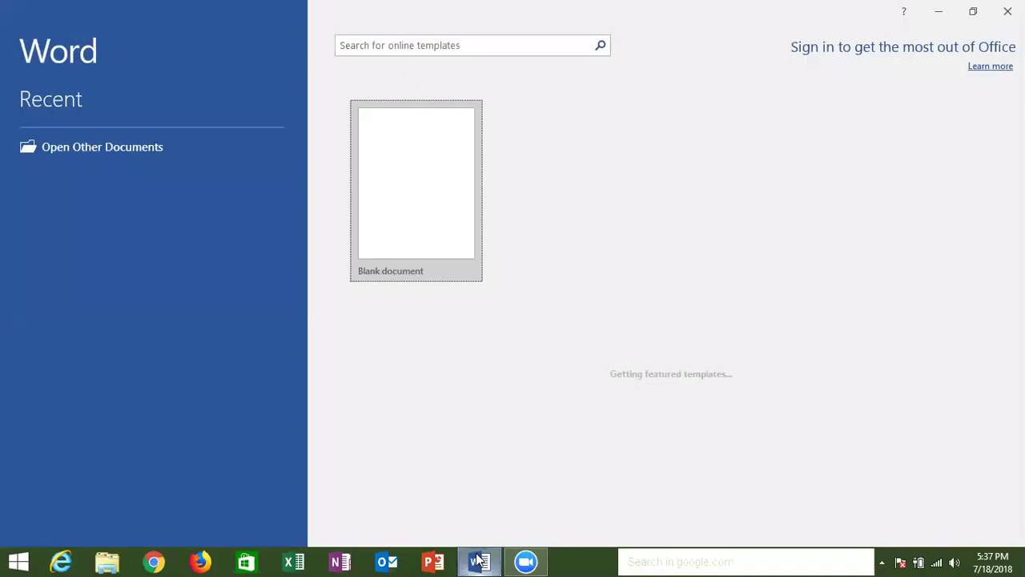
click(405, 179)
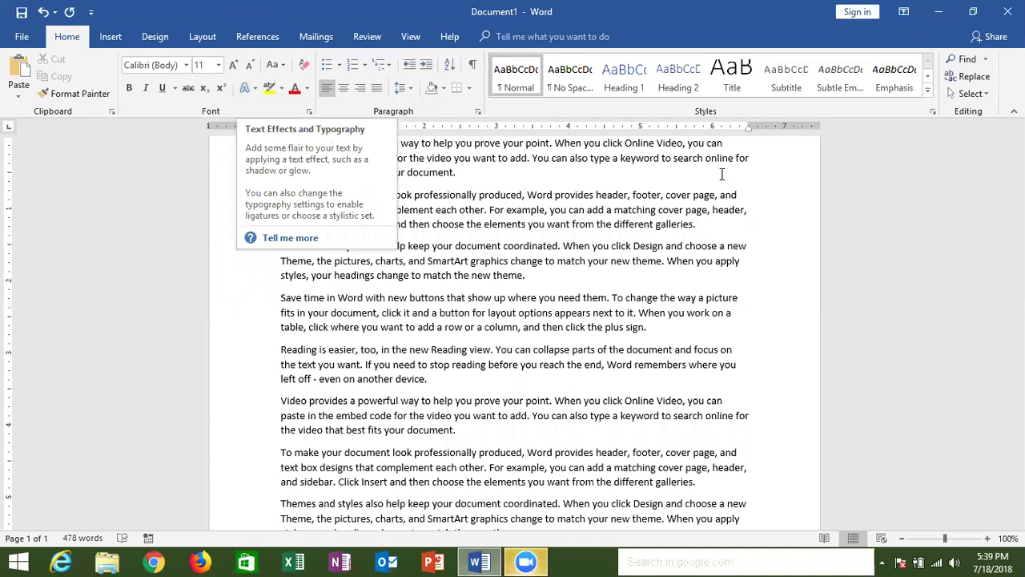
click(379, 172)
scroll(378, 172, up, 1)
scroll(567, 234, up, 1)
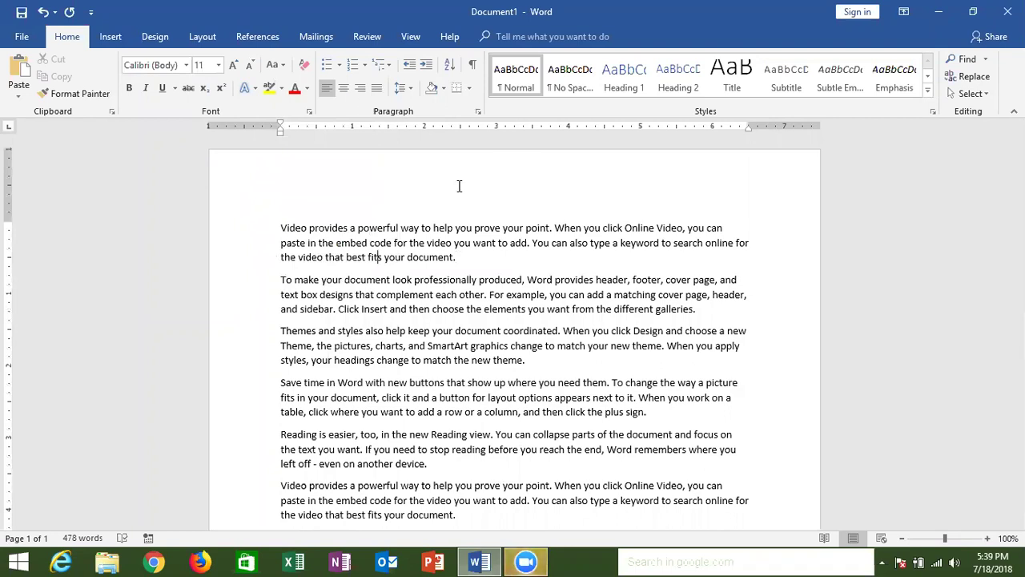
triple_click(336, 227)
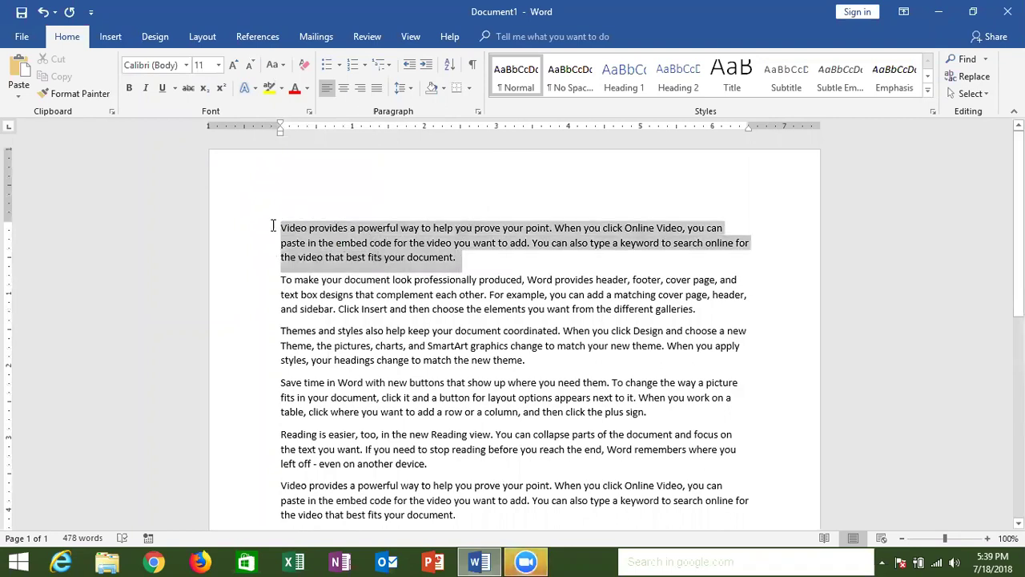
click(187, 65)
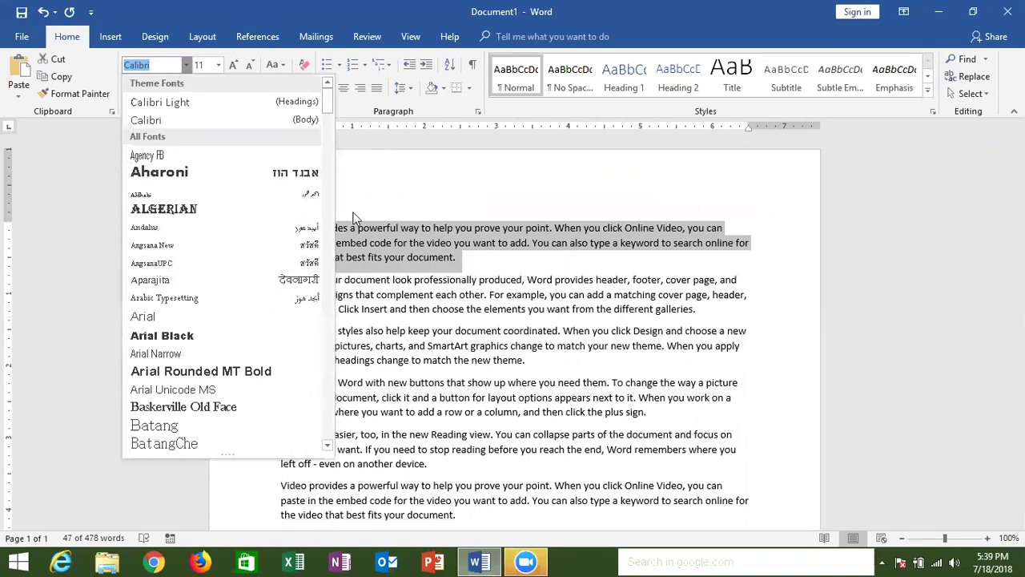
click(383, 208)
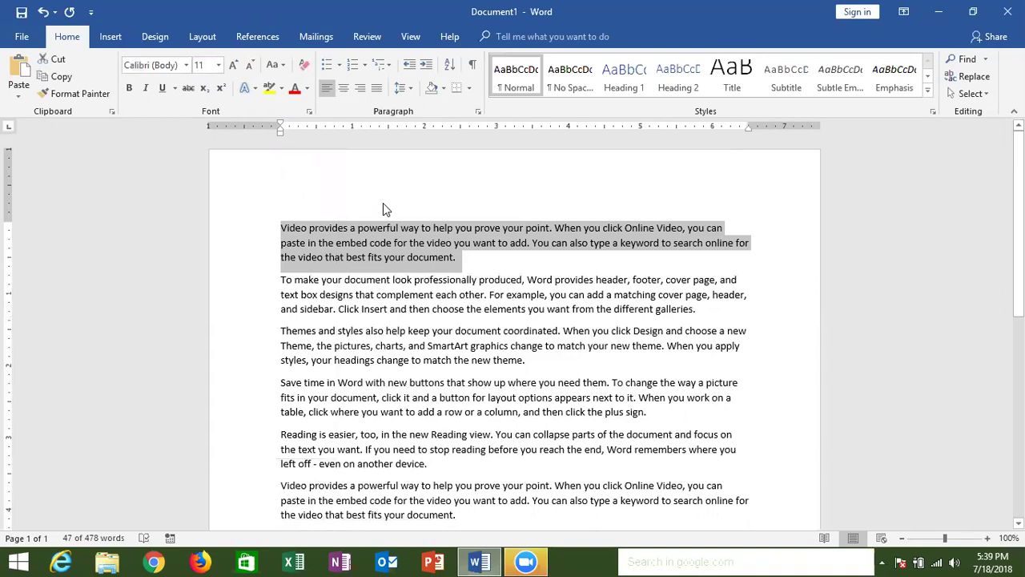
click(313, 231)
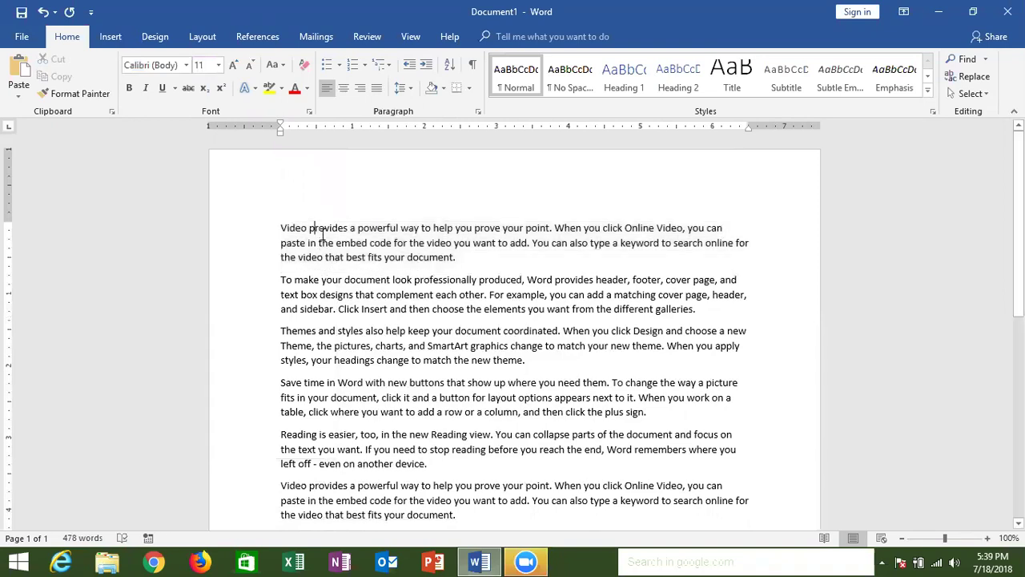
Step: Make the word 'provides' in the first paragraph bold
double_click(324, 233)
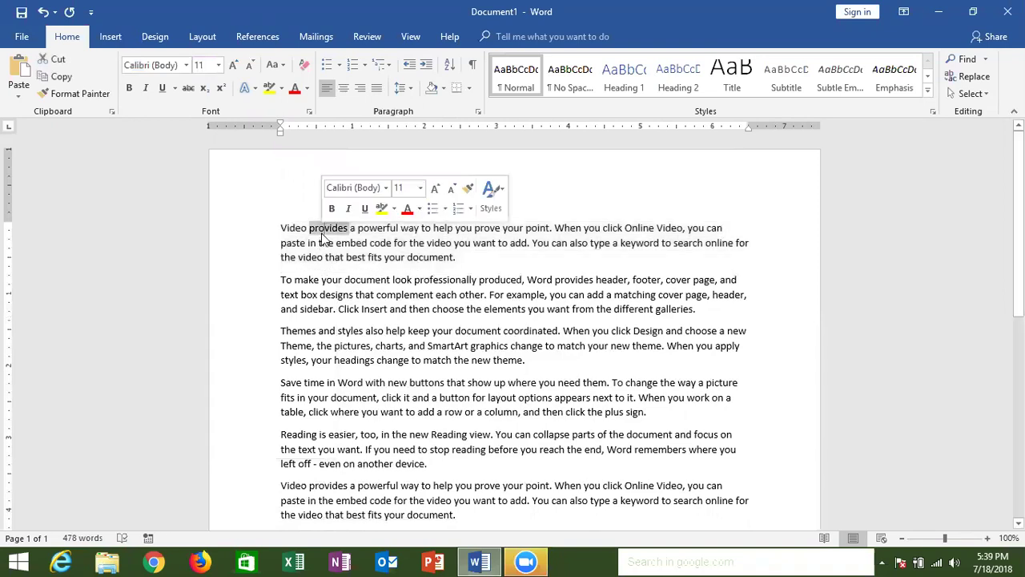
click(131, 90)
click(378, 264)
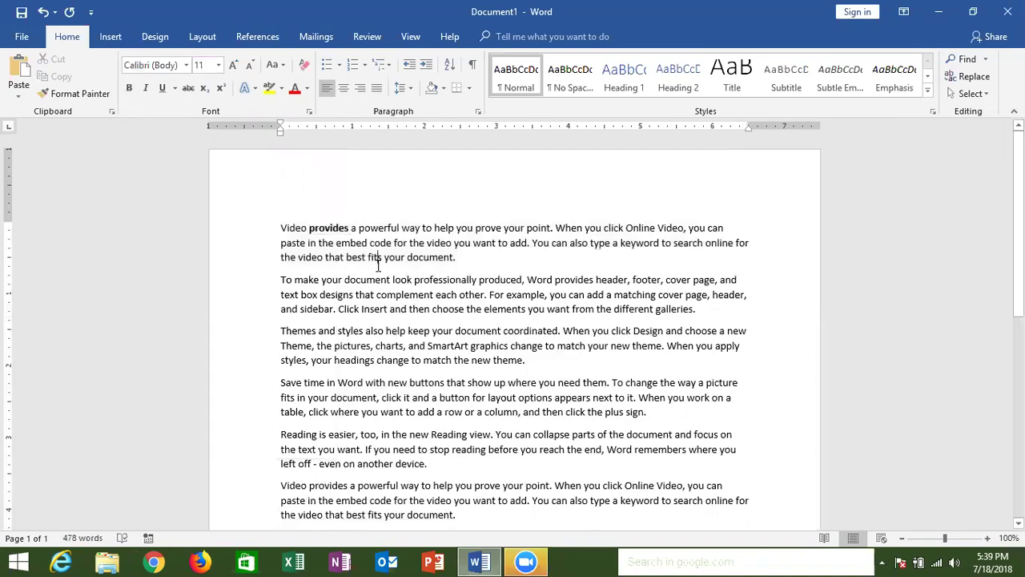
Step: Highlight the phrase 'best fits your document' in yellow
drag(454, 258, 346, 257)
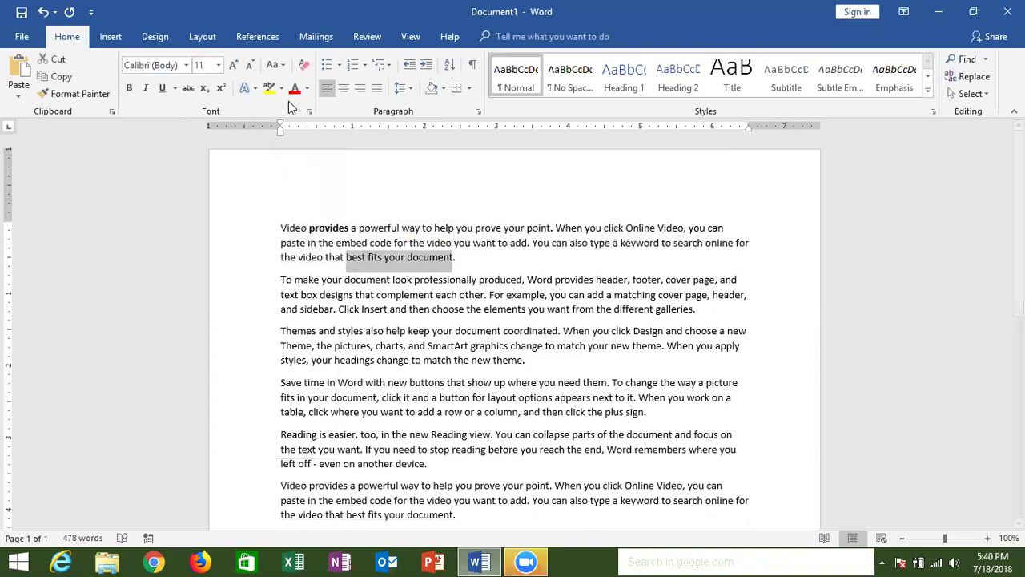
click(282, 93)
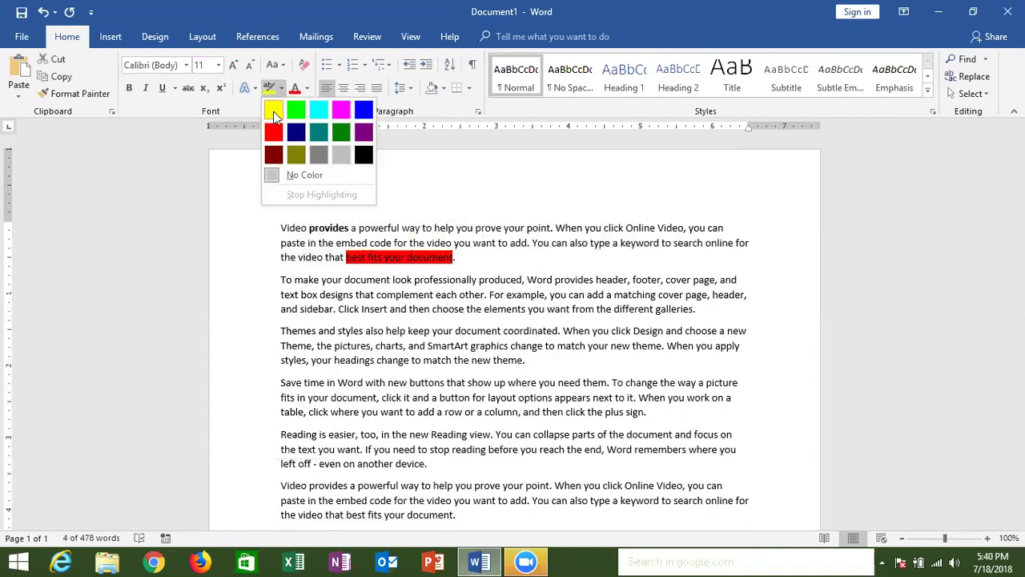
click(274, 113)
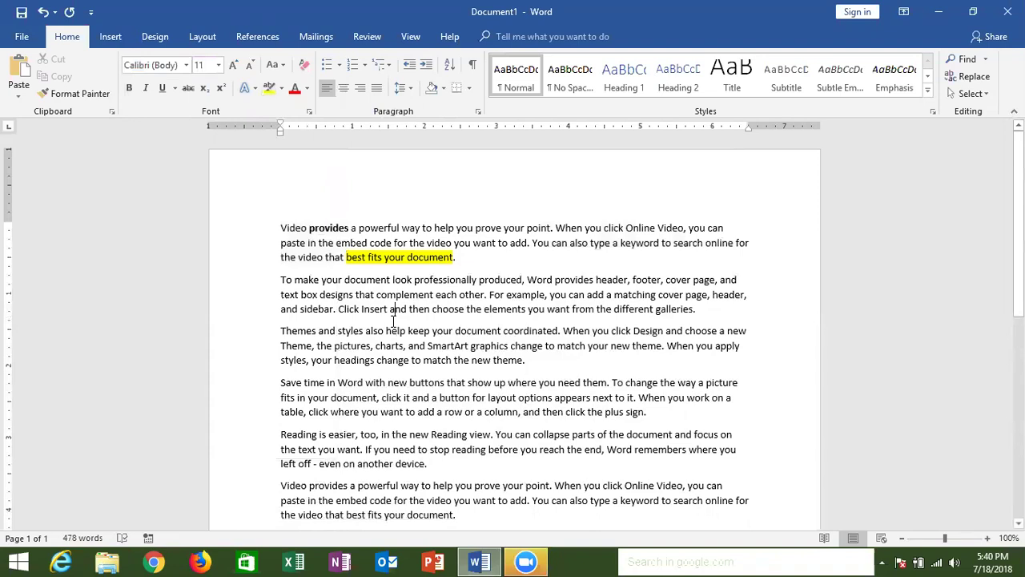
Step: Select the entire second paragraph
click(393, 319)
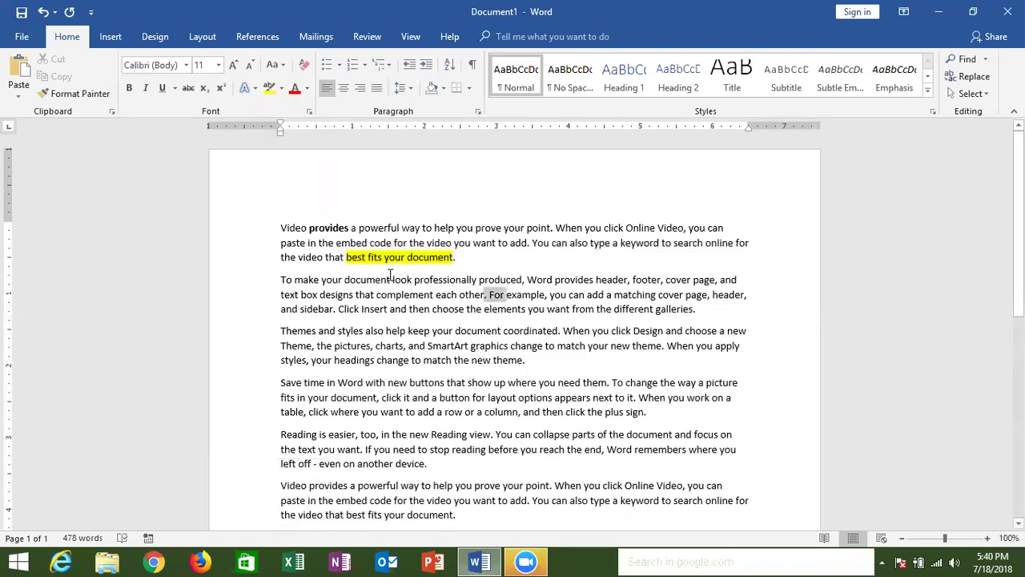
drag(392, 279, 505, 294)
drag(697, 309, 288, 269)
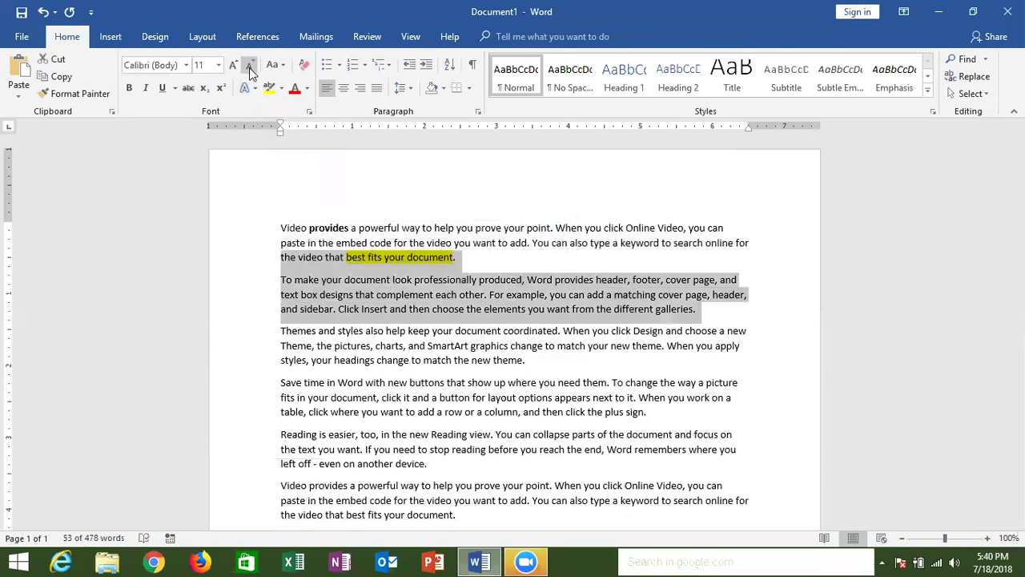
Step: Look at the Font Size and Text Effects lists without applying anything, then show Change Case
click(218, 65)
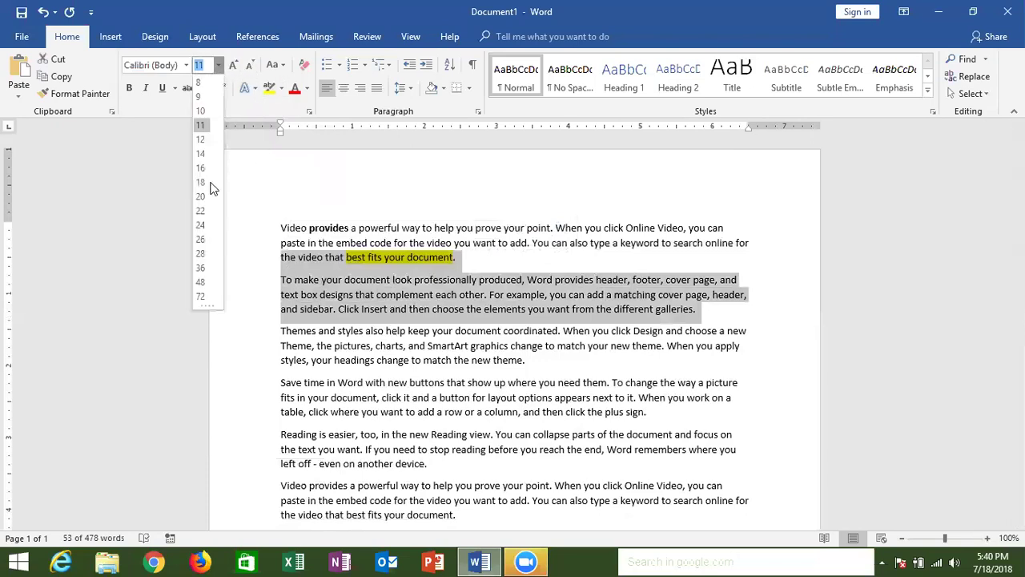
click(251, 96)
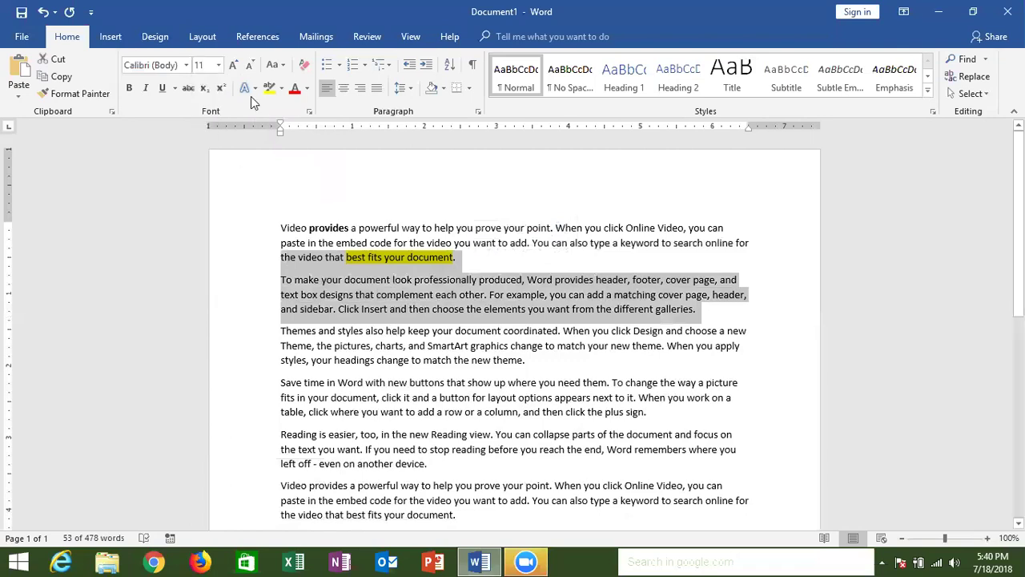
click(254, 91)
click(252, 90)
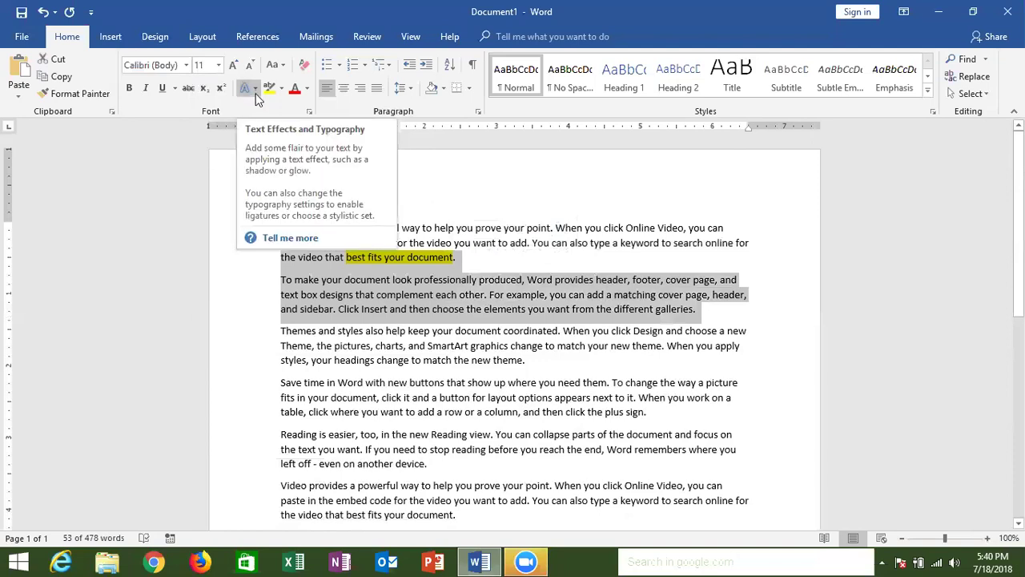
click(255, 89)
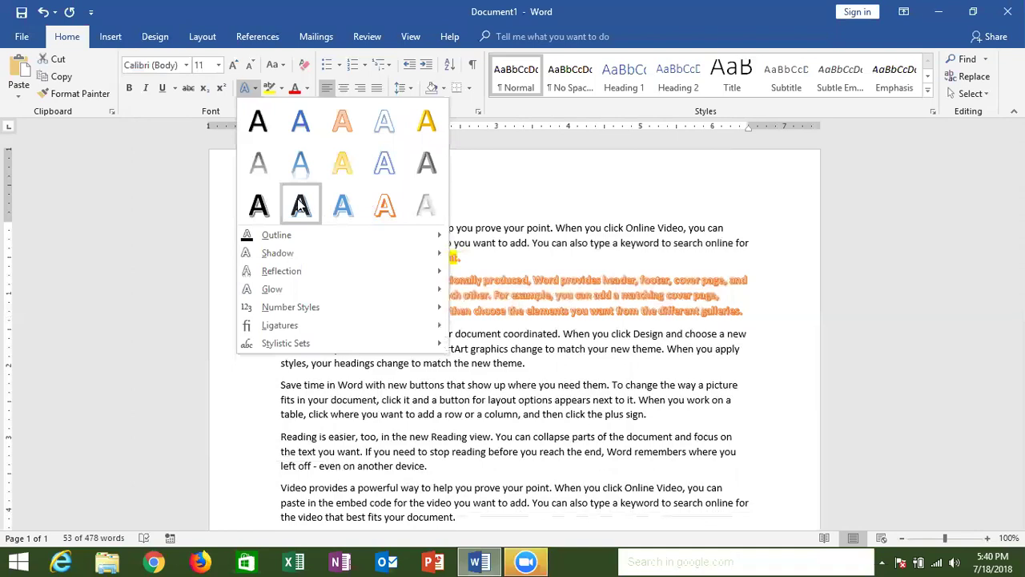
click(213, 192)
click(281, 66)
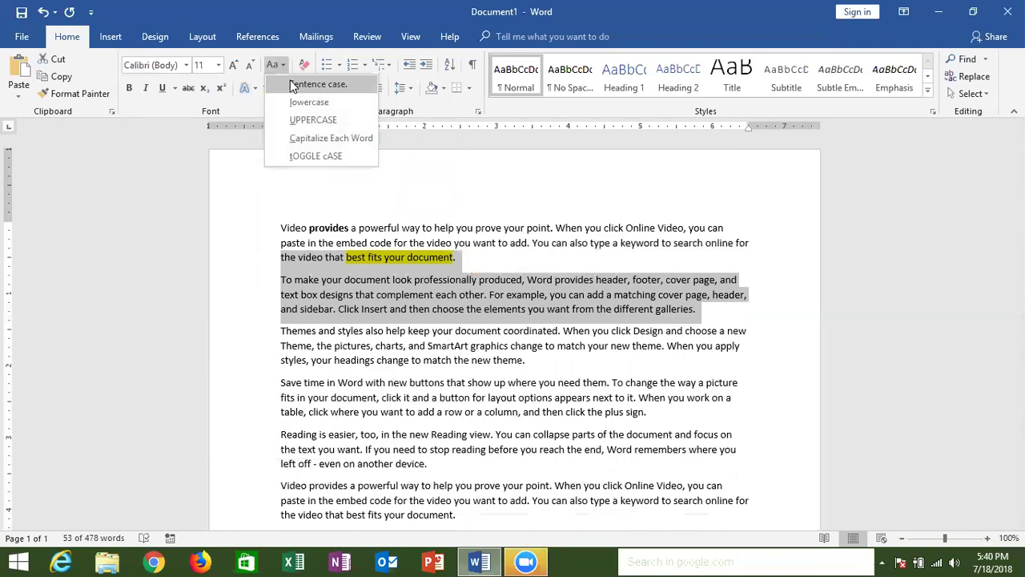
Step: Change the second paragraph to UPPERCASE, then to lowercase, and deselect it
click(296, 120)
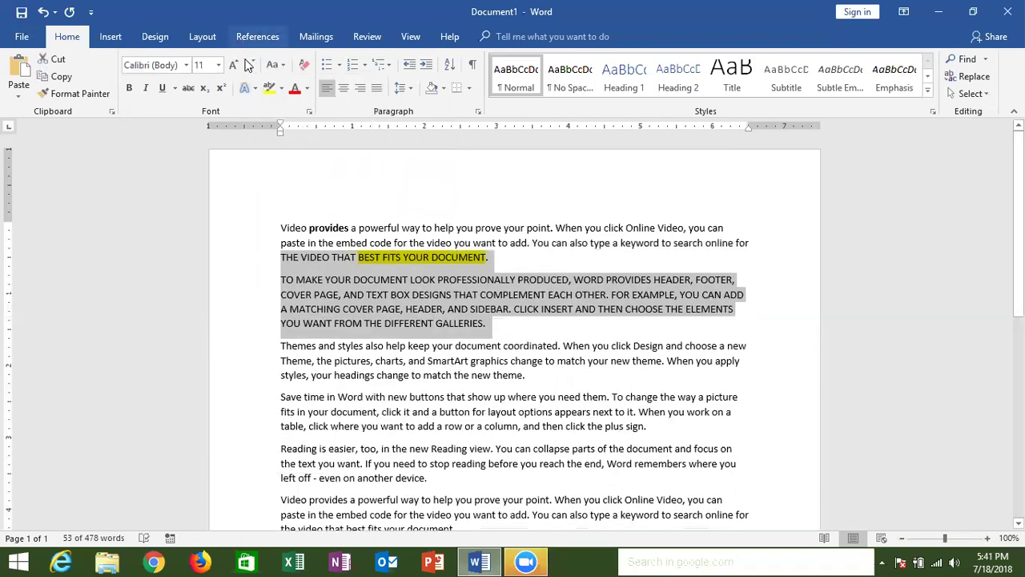
click(283, 65)
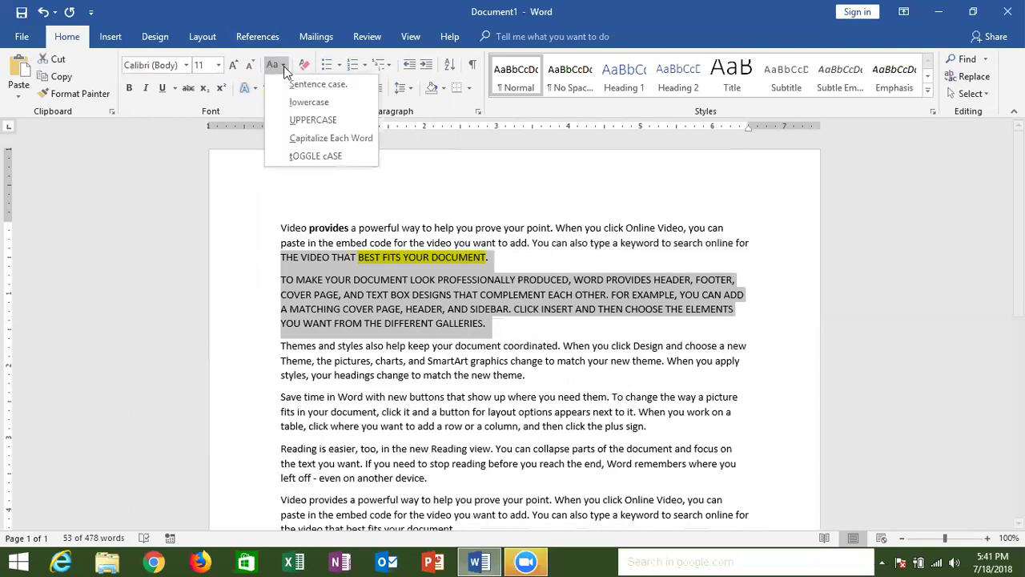
click(302, 105)
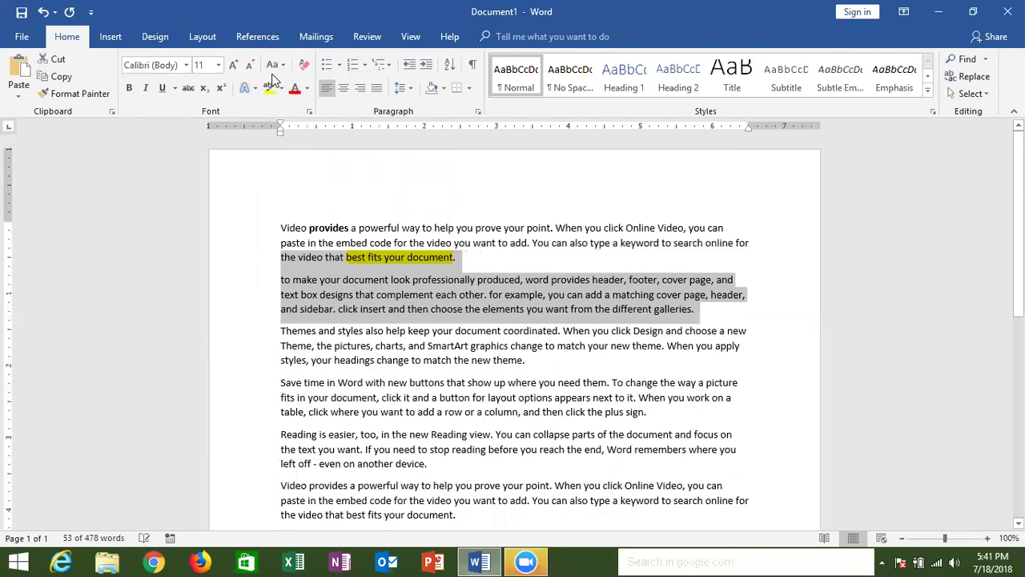
click(331, 228)
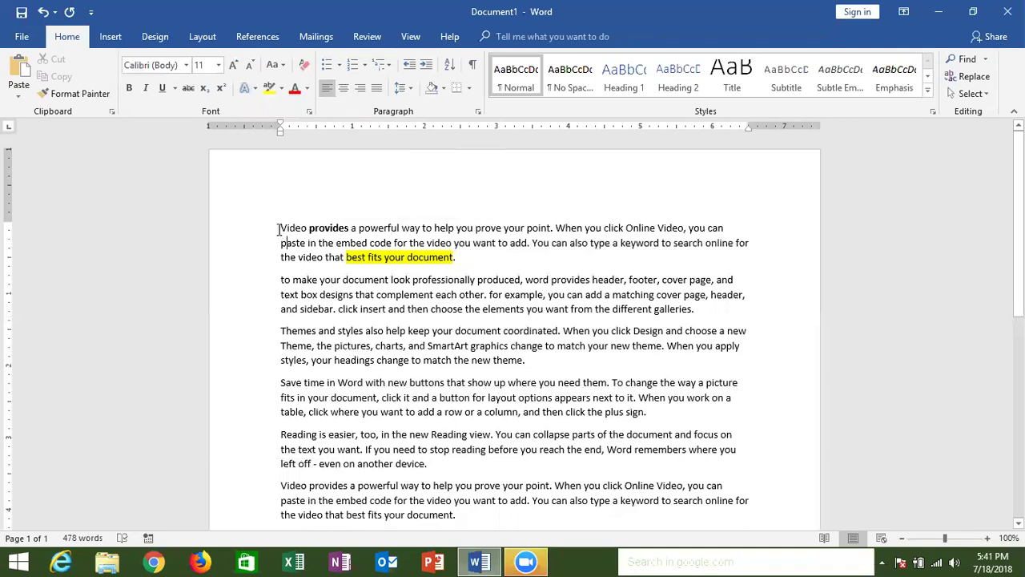
Step: Select all the sample text and centre the paragraphs
drag(280, 232, 655, 558)
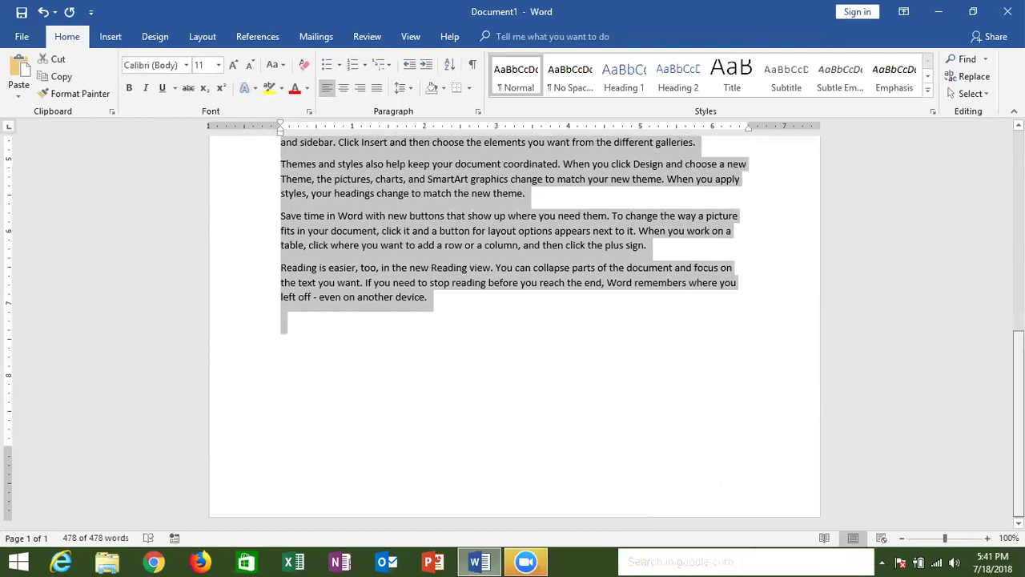
scroll(513, 321, up, 4)
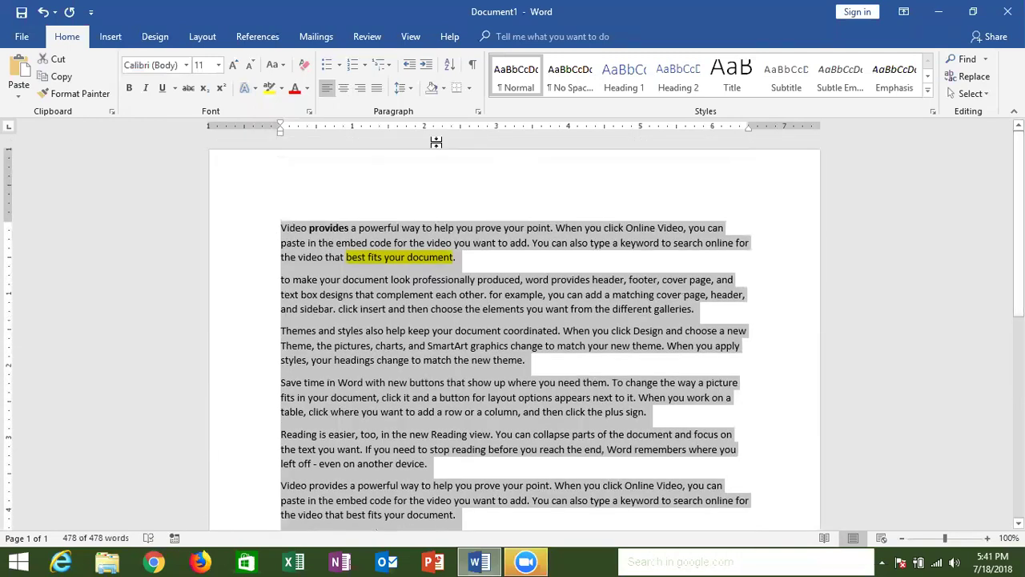
click(343, 88)
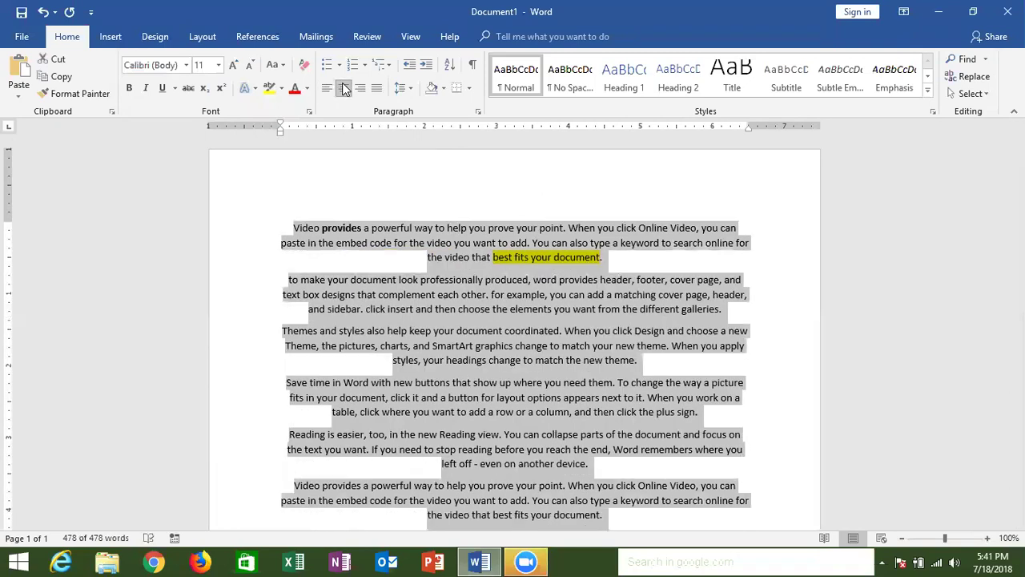
double_click(433, 257)
Step: Select the whole document with Ctrl+A and return every paragraph to left alignment
click(467, 260)
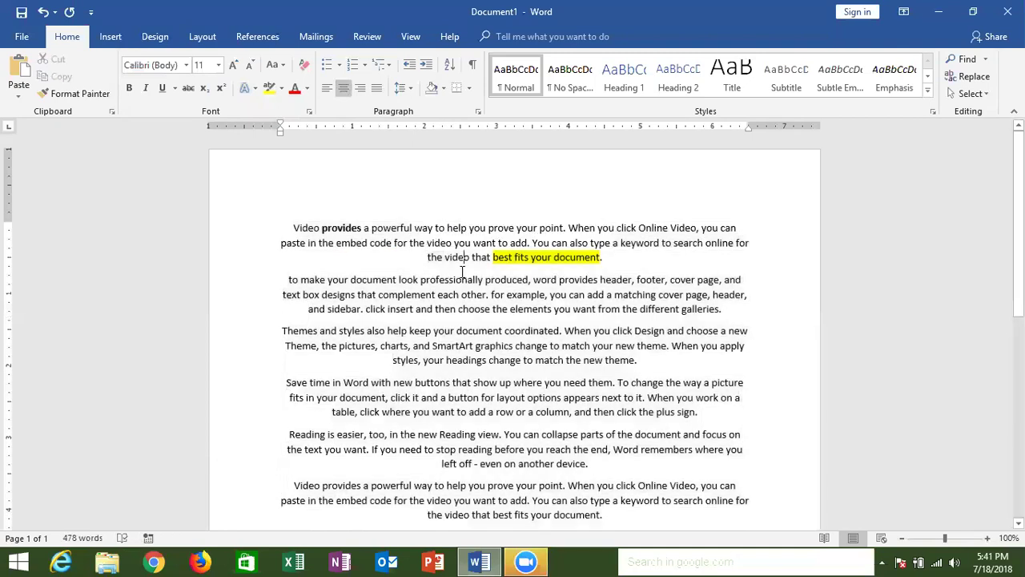
key(ctrl+a)
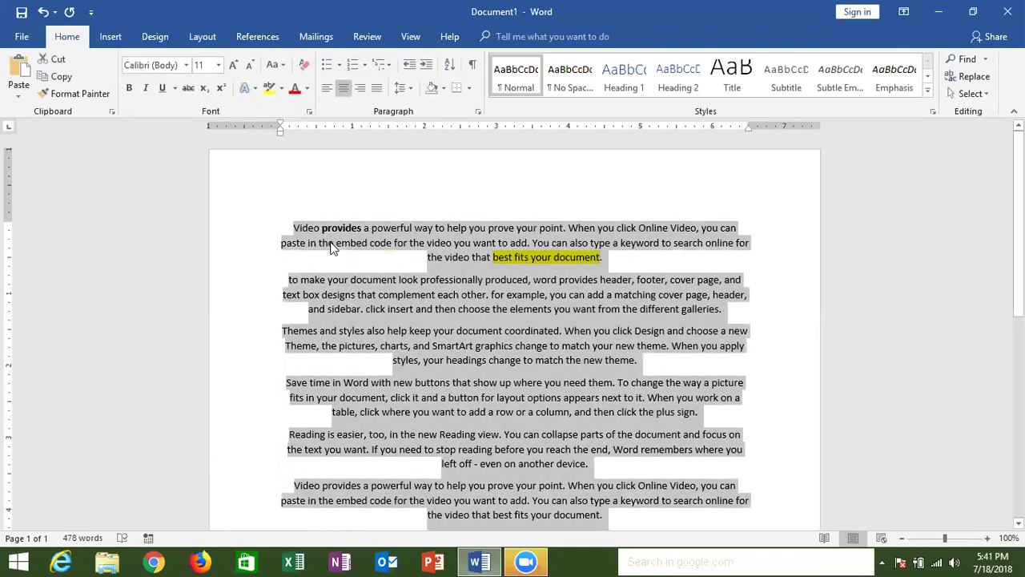
click(361, 88)
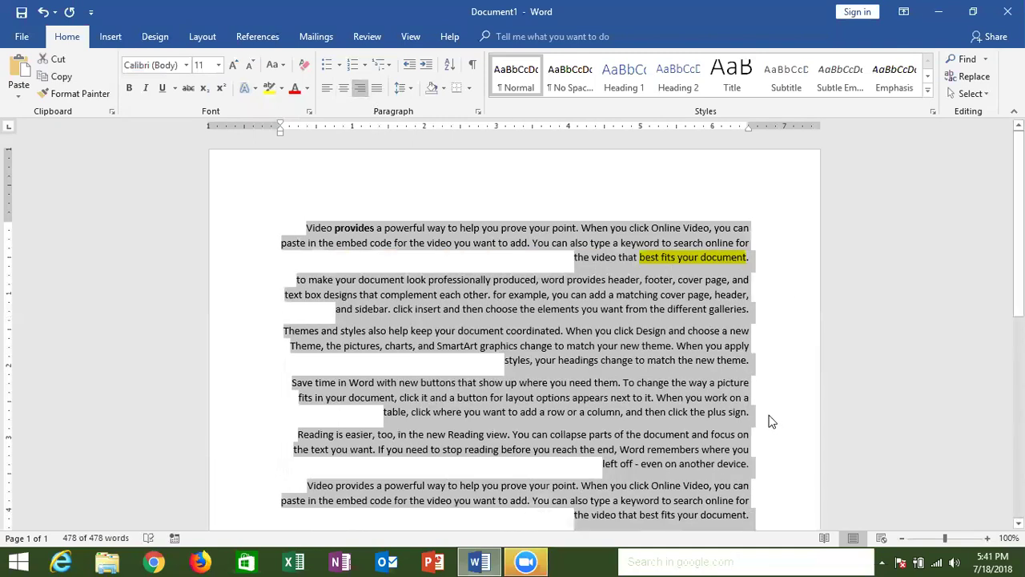
click(331, 91)
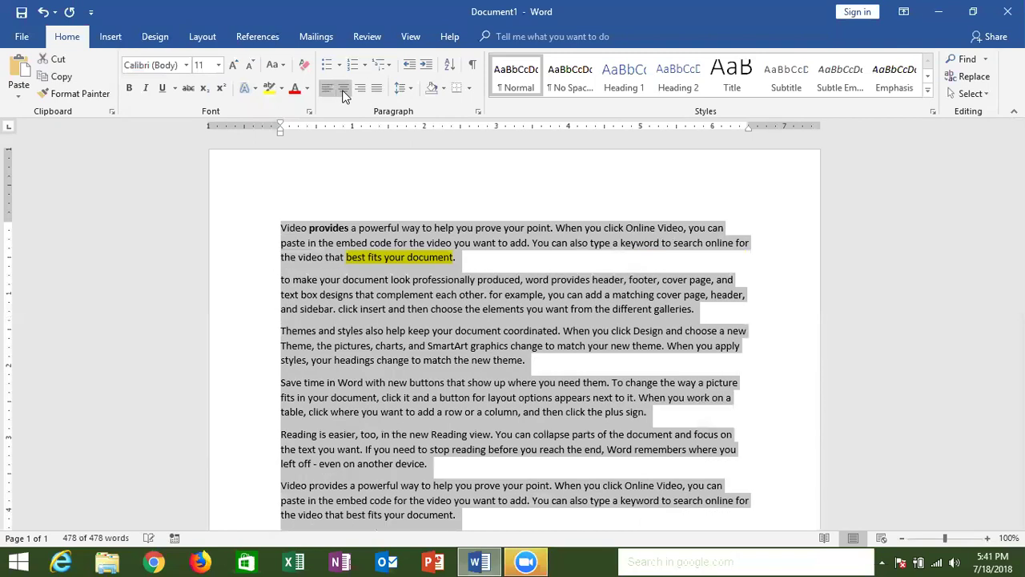
click(355, 94)
key(ctrl+z)
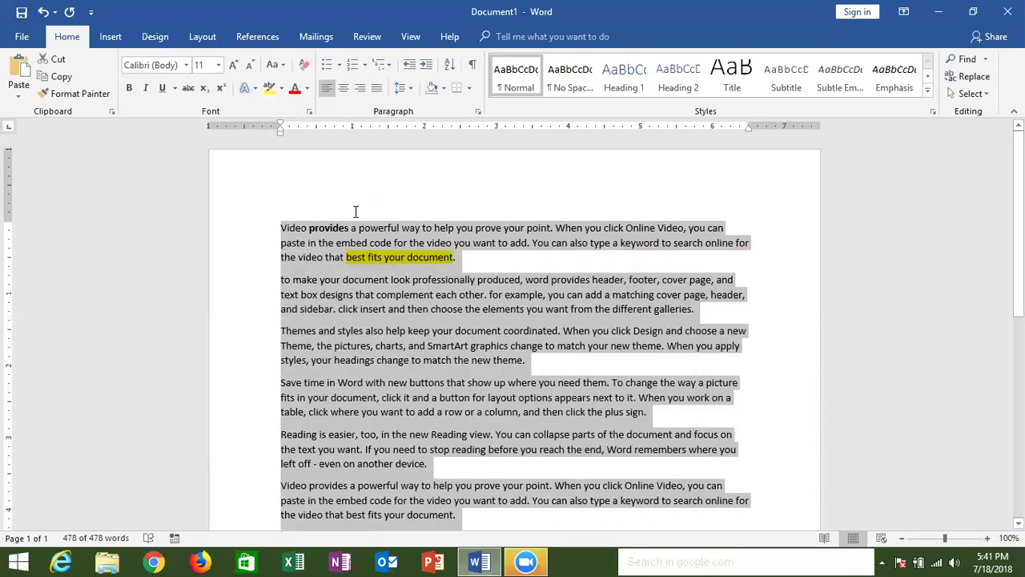
click(356, 211)
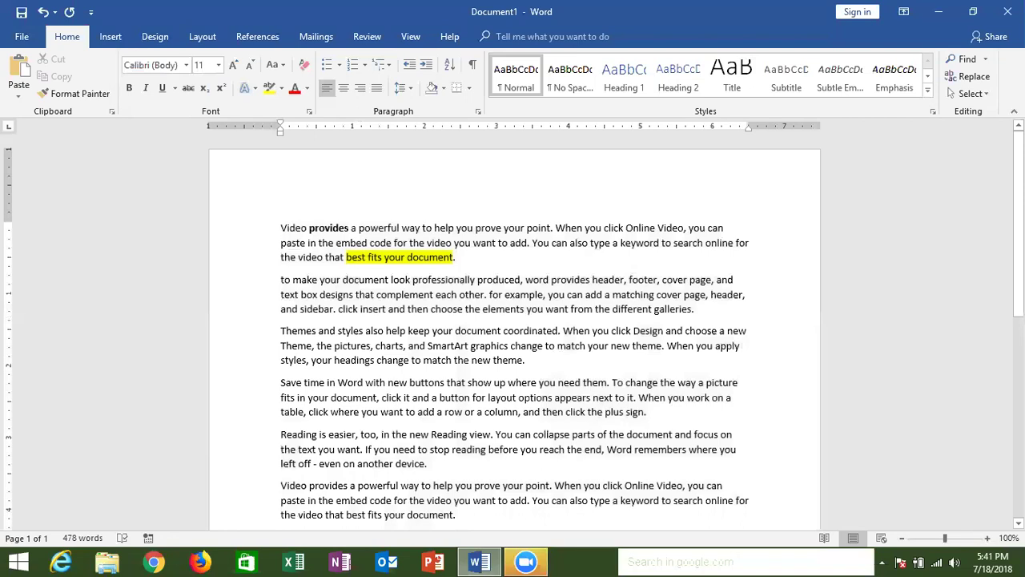
Step: Type the title 'The Word Training Classes' on a new line above the paragraphs
key(Return)
key(Return)
key(Up)
text(The Wor)
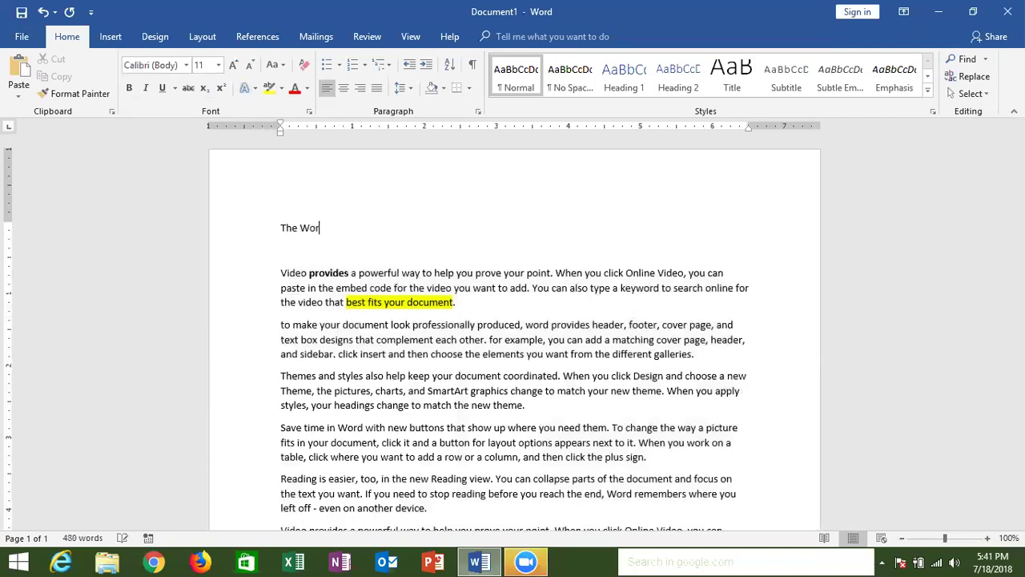
text(d Tar)
key(BackSpace)
key(BackSpace)
text(raining)
text(lasses)
click(350, 274)
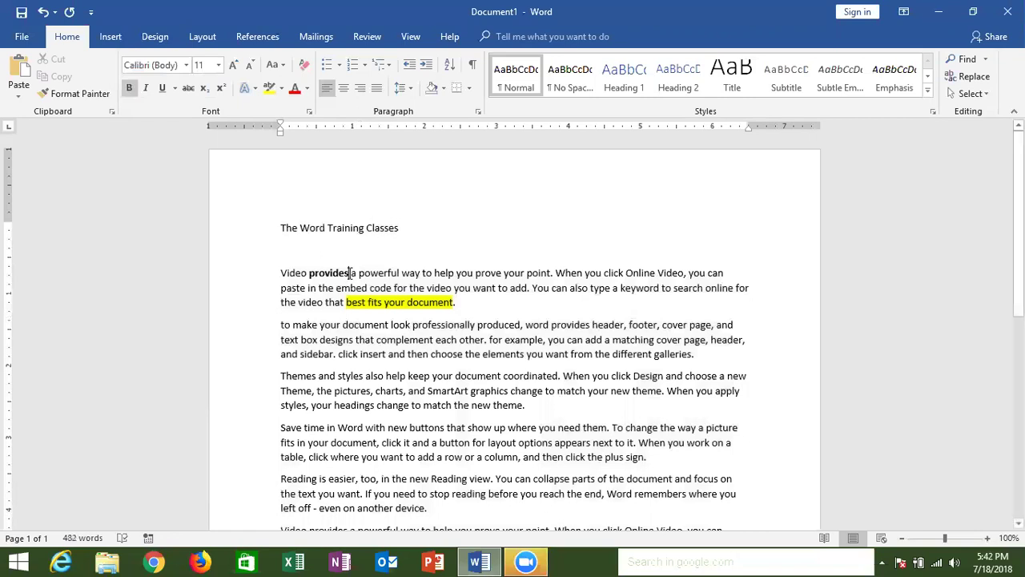
Step: Centre the title line 'The Word Training Classes'
triple_click(283, 230)
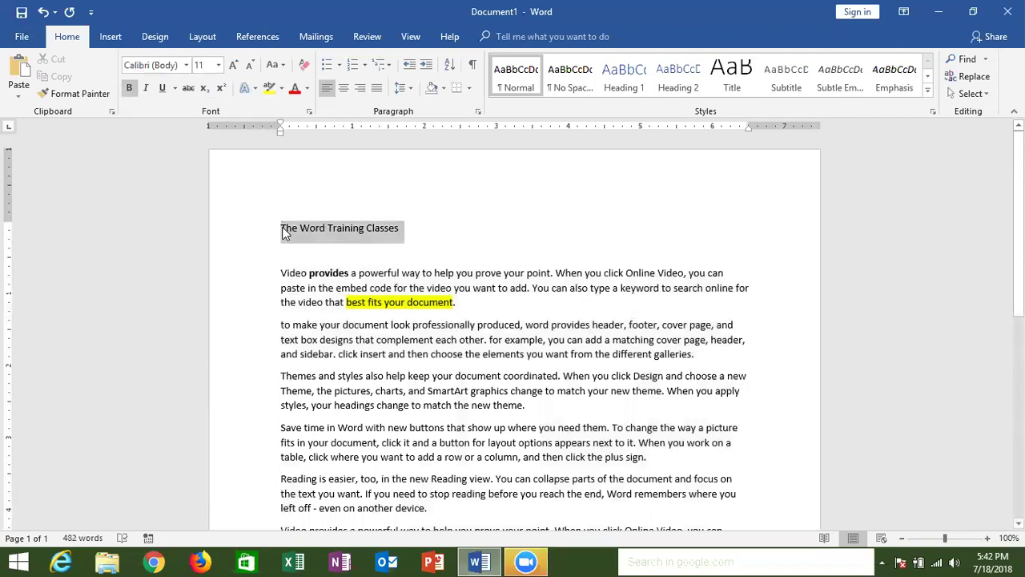
click(345, 88)
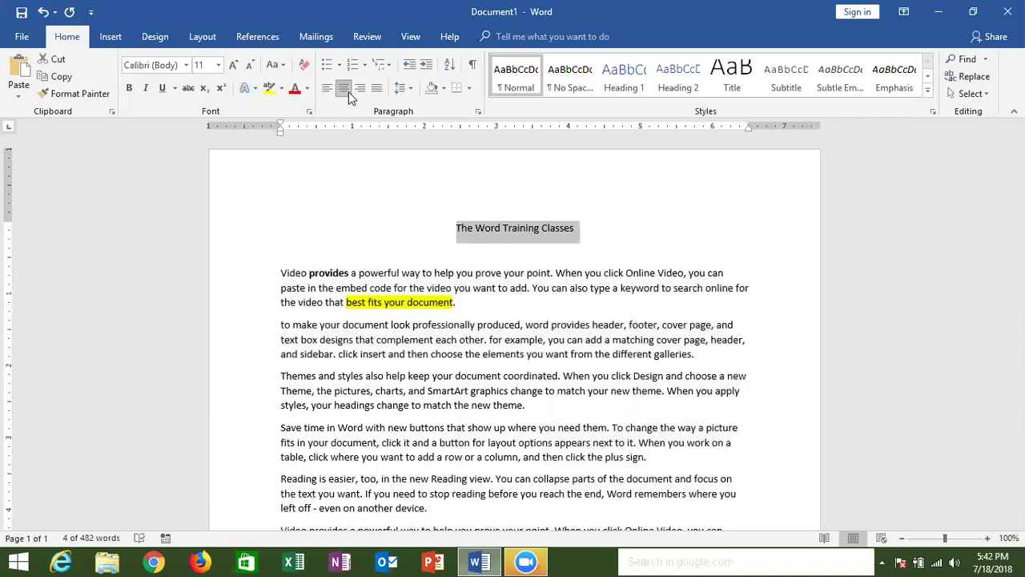
click(358, 93)
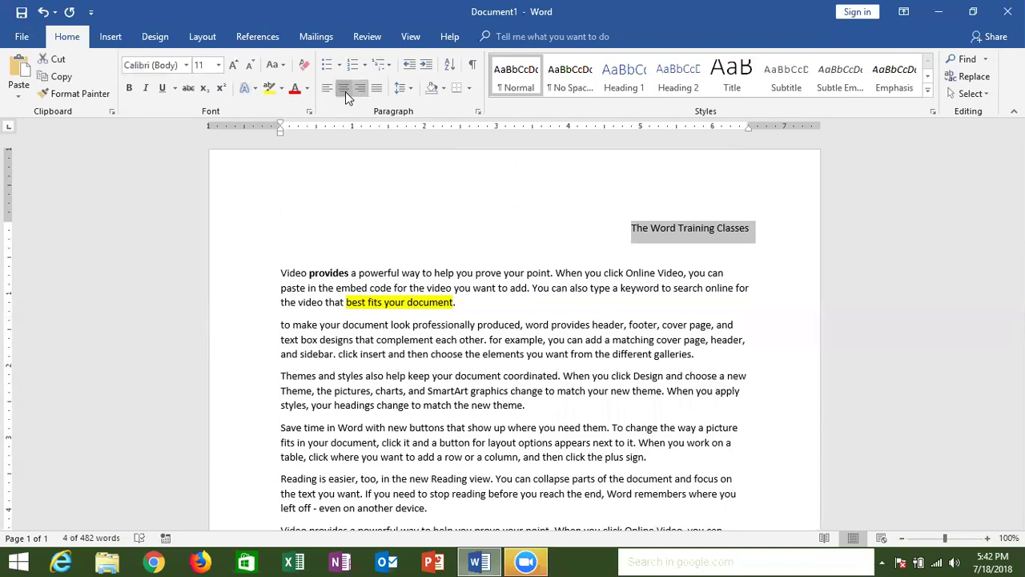
click(344, 90)
click(321, 93)
click(342, 95)
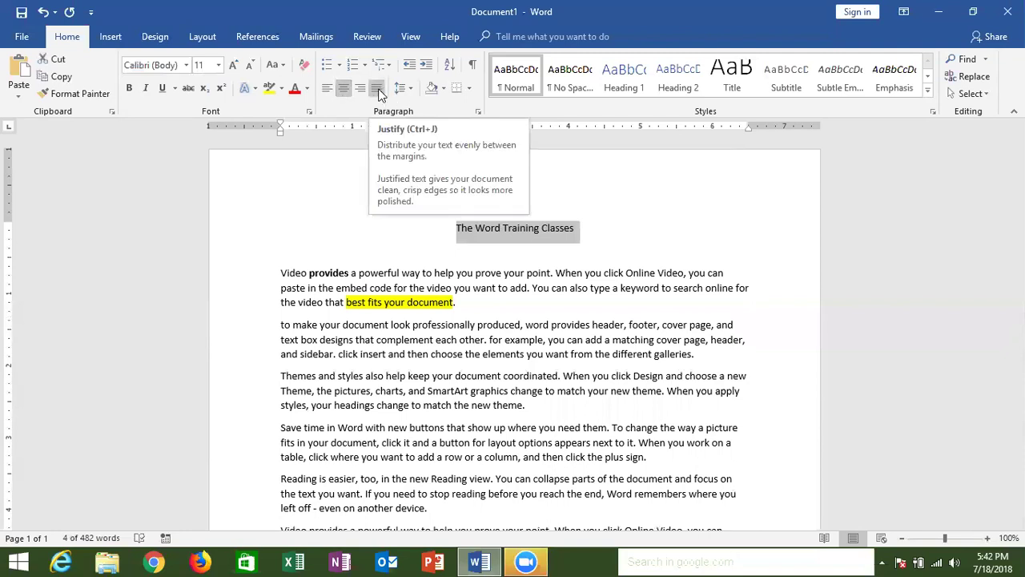
click(282, 273)
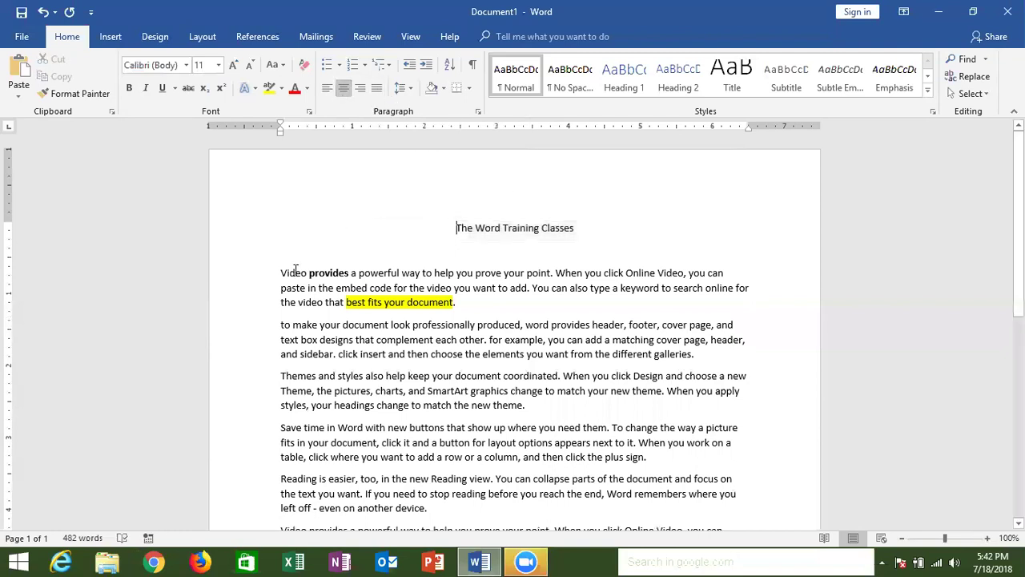
drag(282, 273, 524, 406)
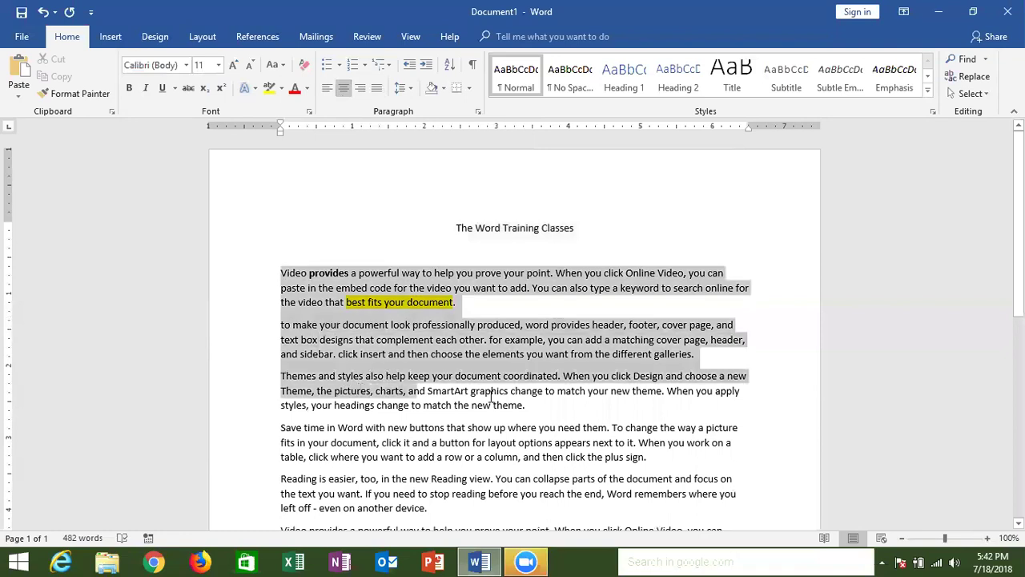
Step: Justify all the selected body paragraphs below the title
drag(565, 561, 572, 559)
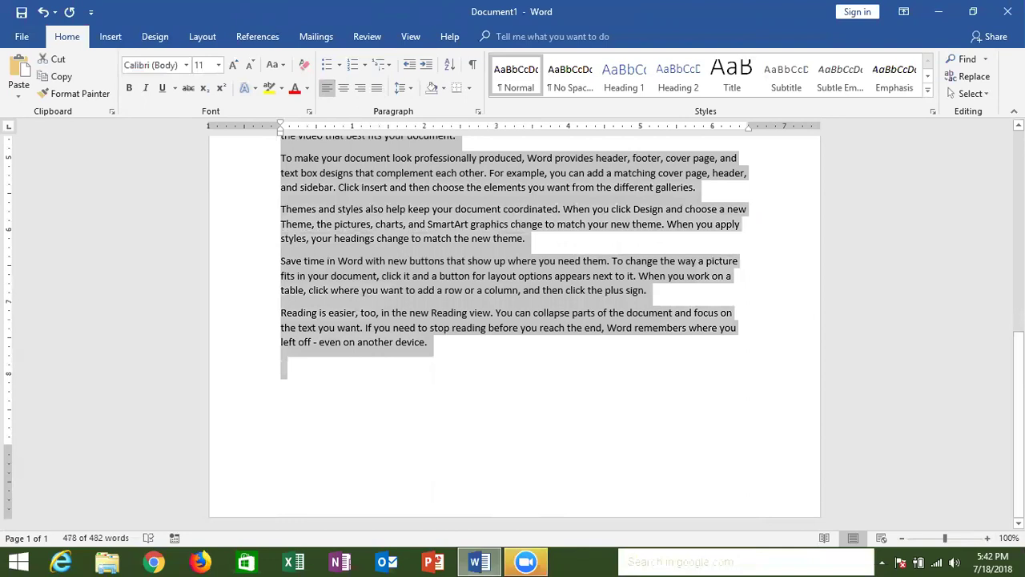
scroll(349, 316, up, 3)
scroll(349, 315, up, 5)
scroll(349, 316, up, 1)
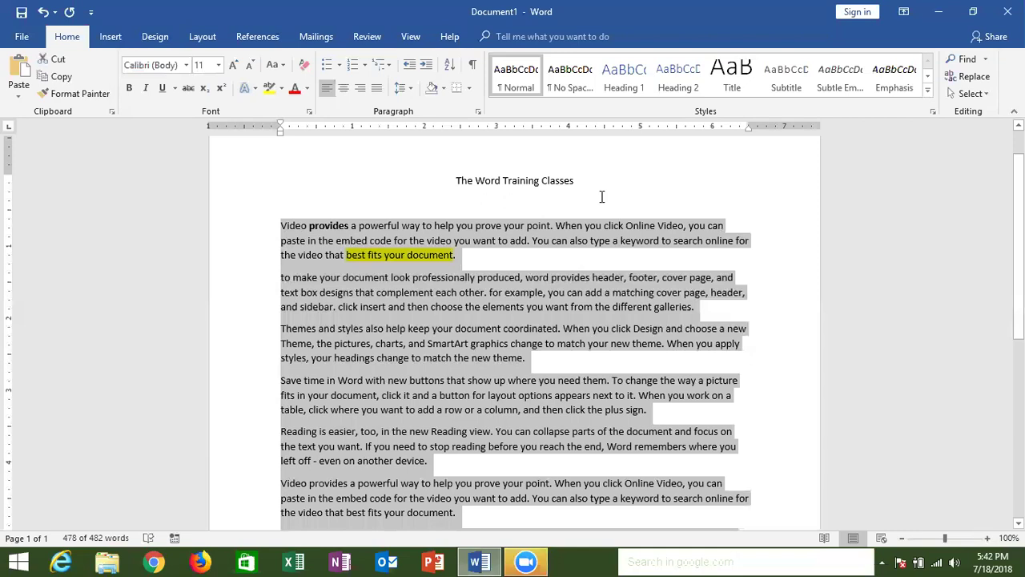
click(377, 91)
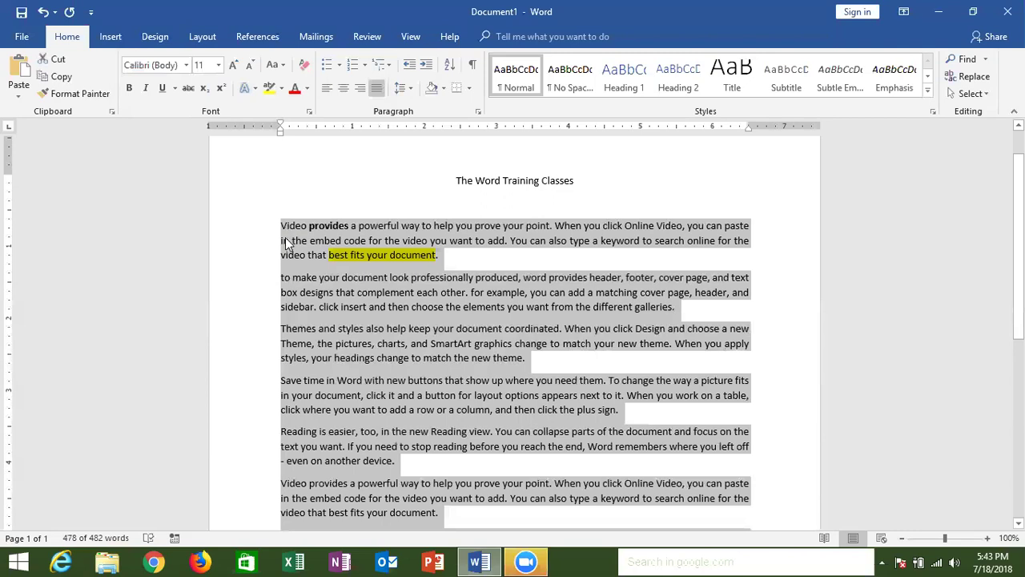
Step: Apply Remove Space After Paragraph to the selected body paragraphs
click(409, 88)
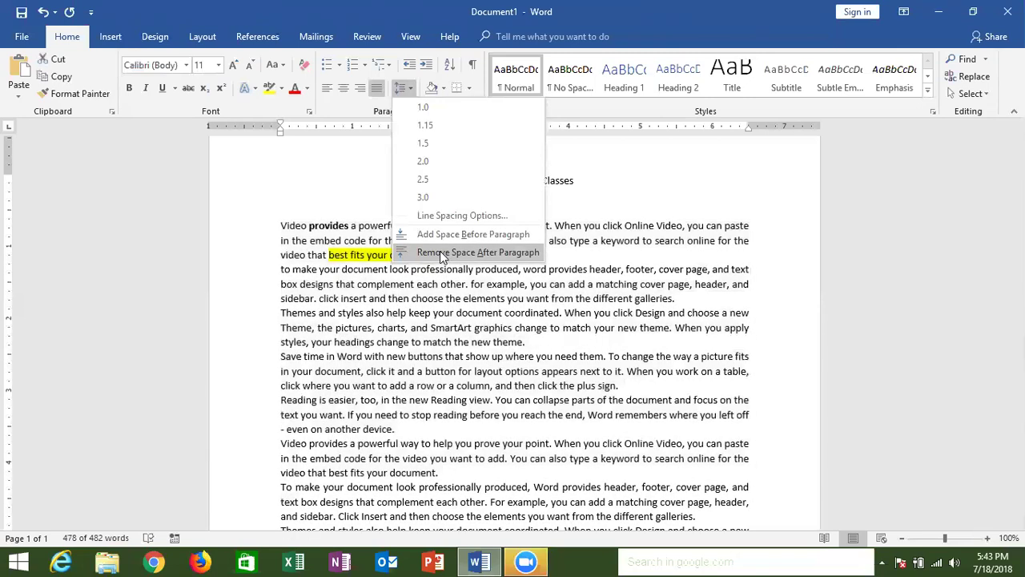
click(439, 251)
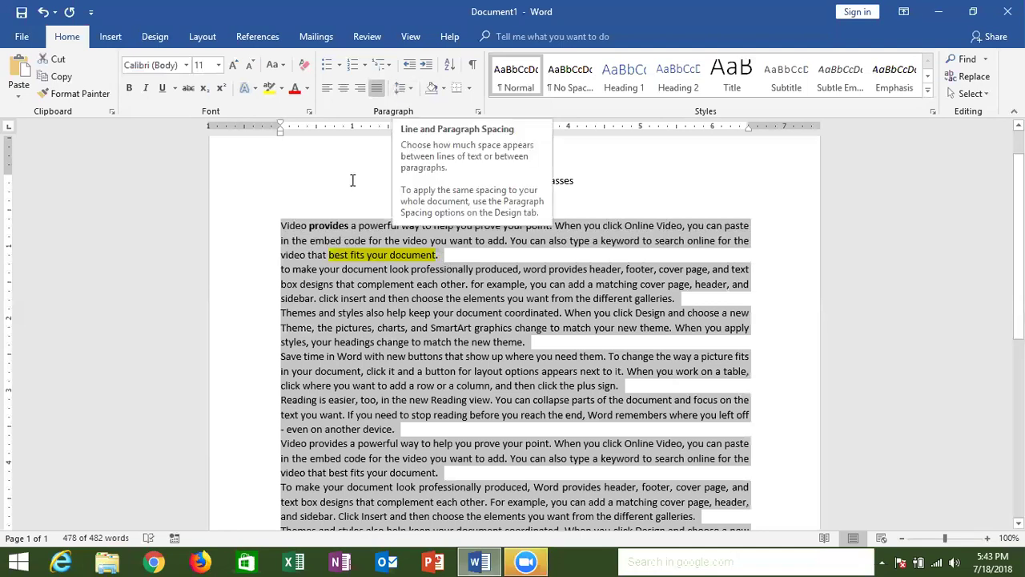
click(400, 178)
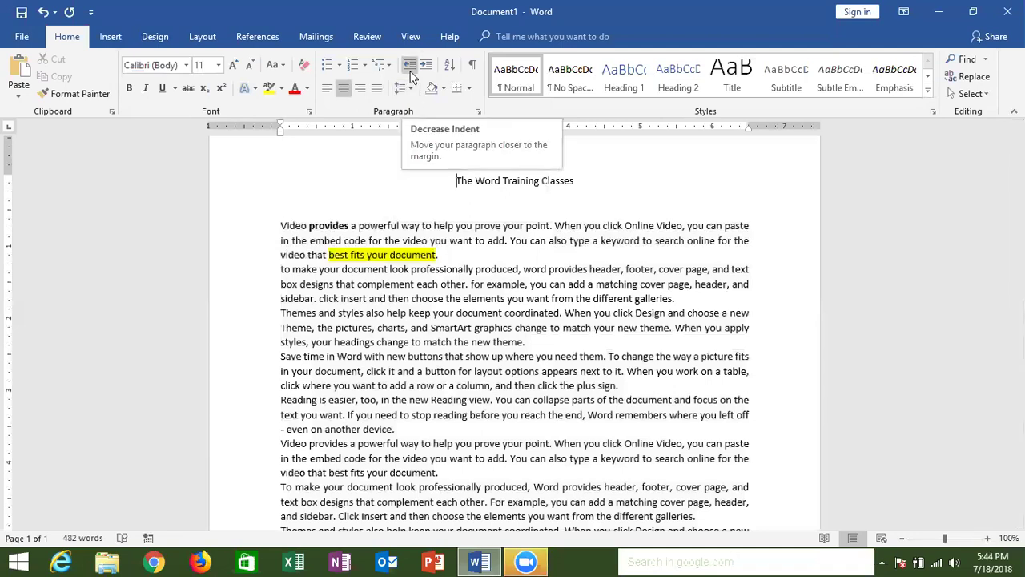
Step: Select the title line and set it to left alignment
drag(456, 180, 573, 186)
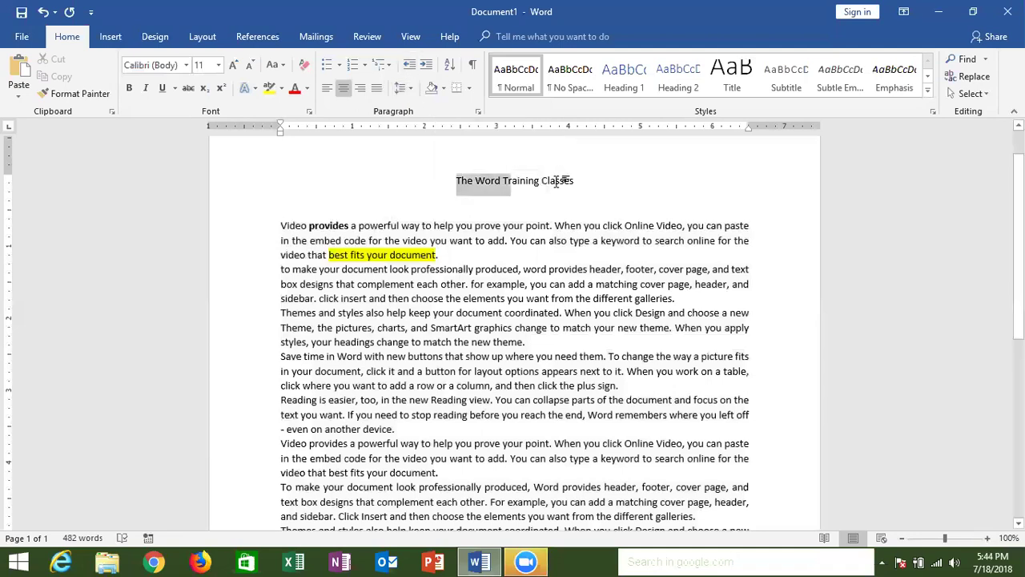
click(326, 89)
click(342, 88)
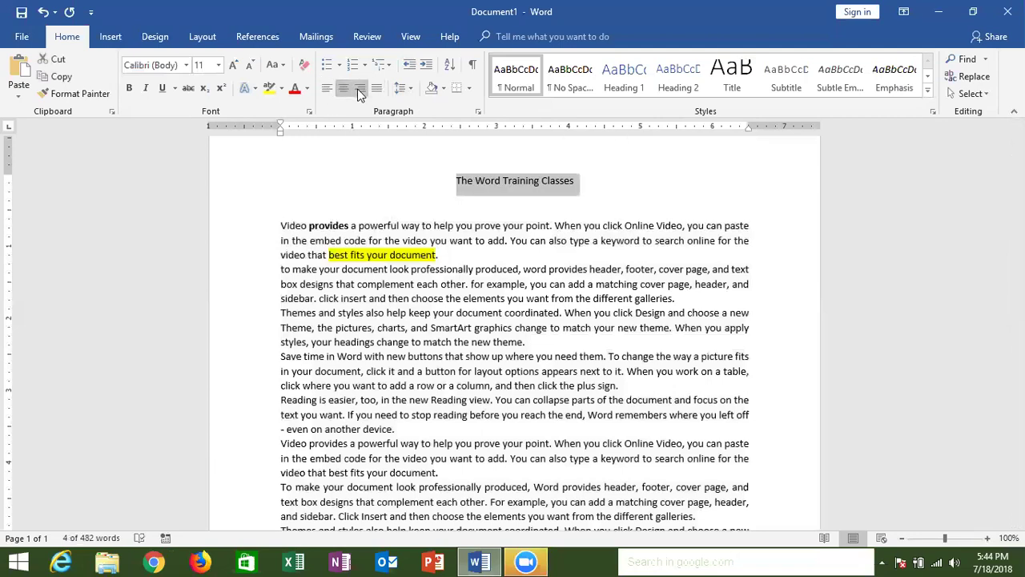
click(361, 88)
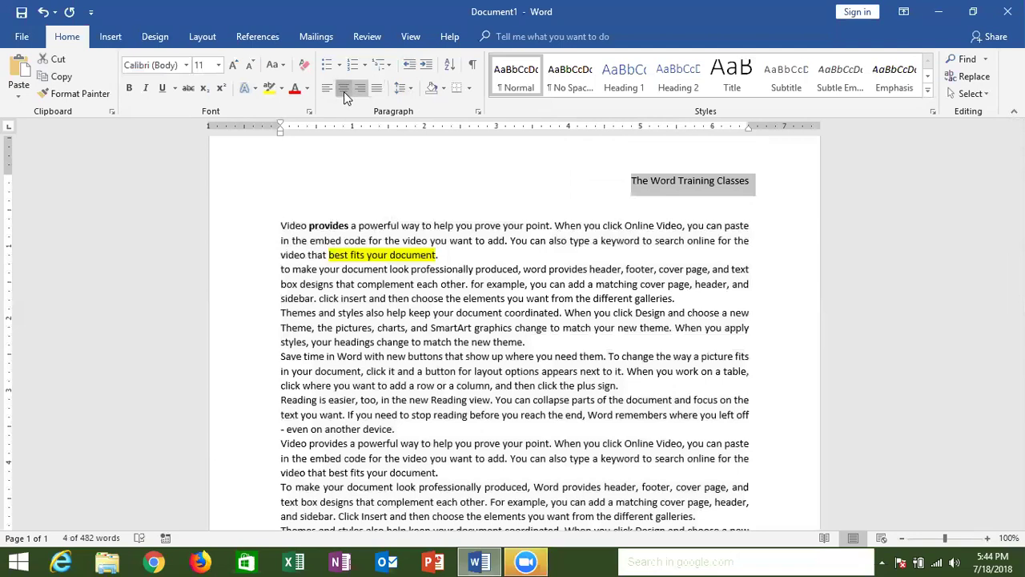
click(344, 89)
click(332, 92)
click(343, 95)
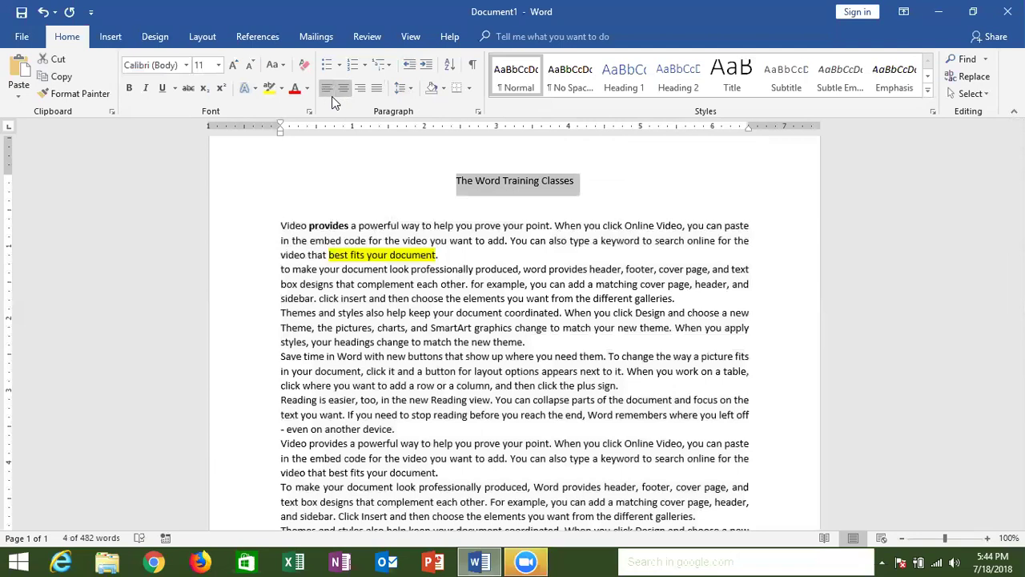
click(332, 95)
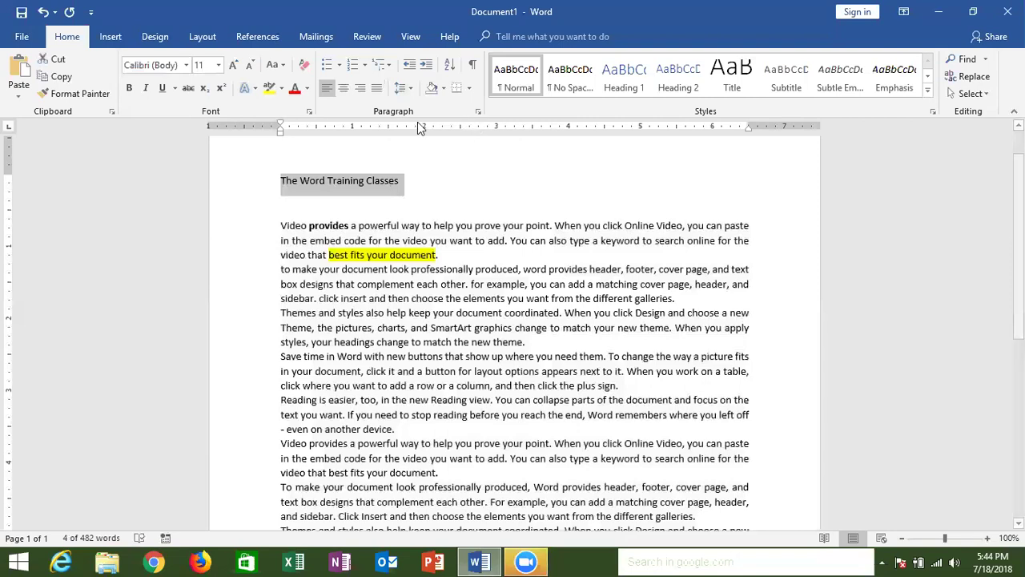
Step: Indent the title two net steps so it sits at about the 1-inch mark
click(426, 67)
click(425, 67)
click(426, 67)
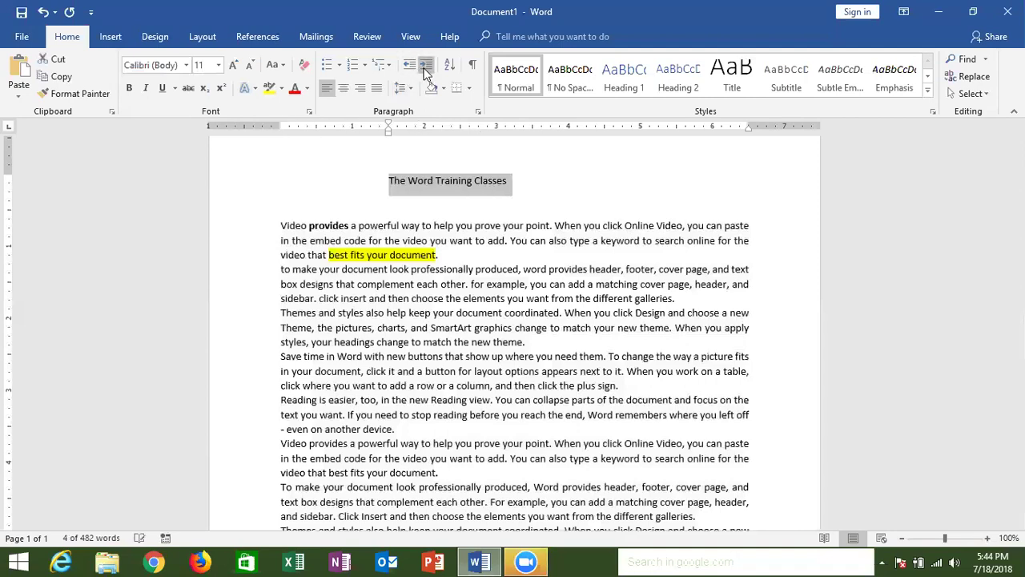
click(426, 67)
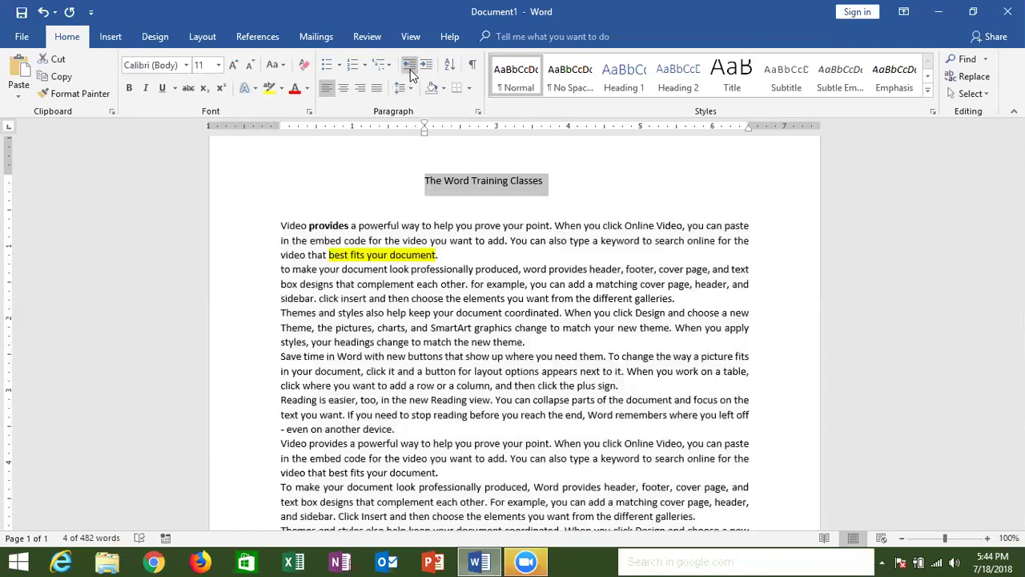
click(409, 70)
click(410, 70)
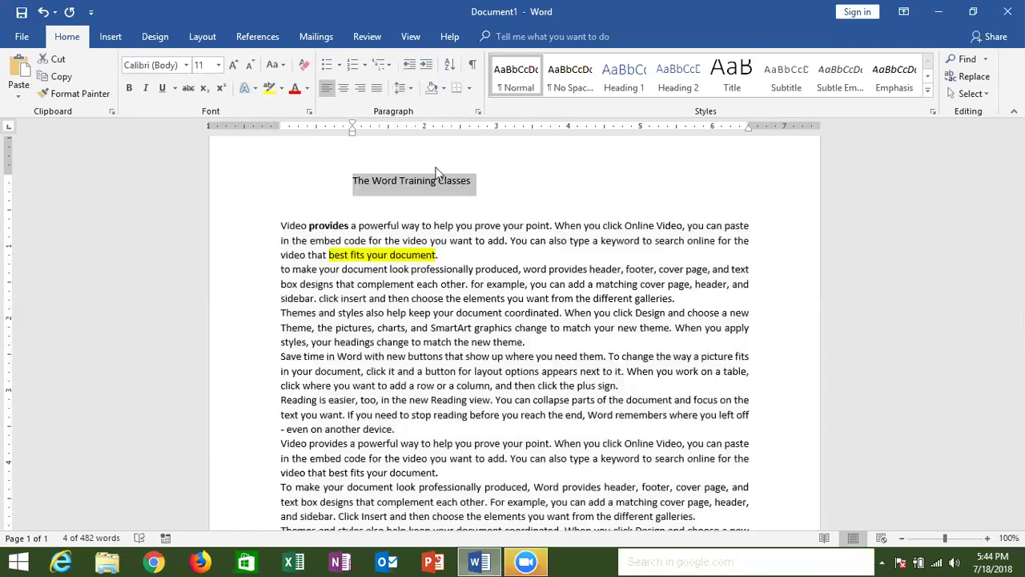
click(484, 232)
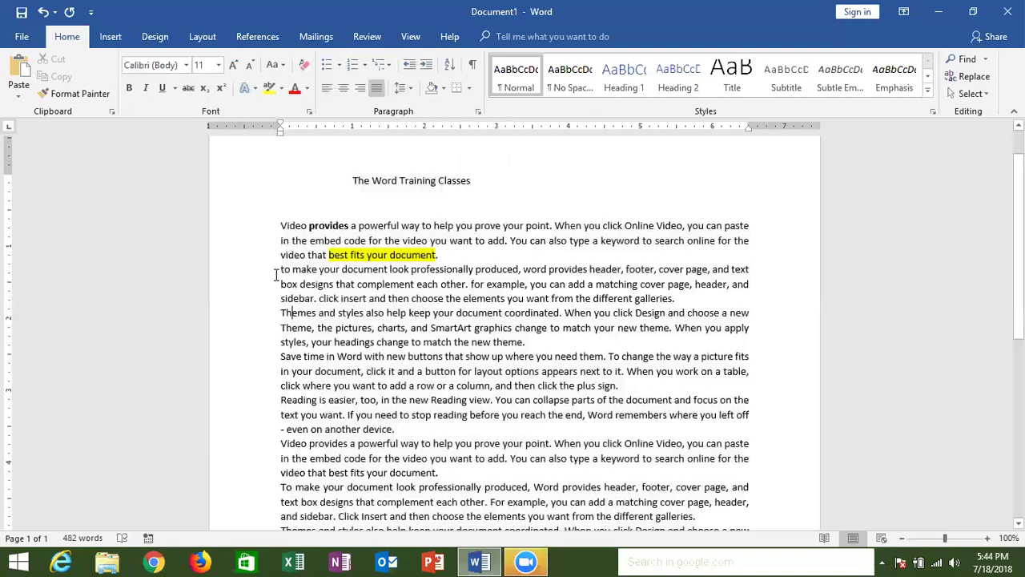
Step: Check the Sort options without sorting, then place the caret on the document's last line
triple_click(431, 256)
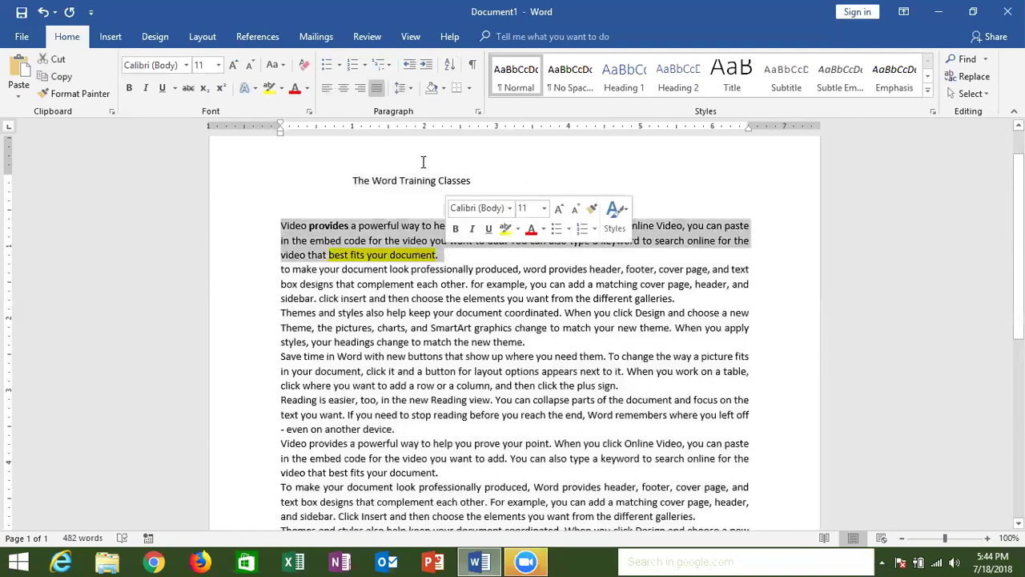
click(449, 65)
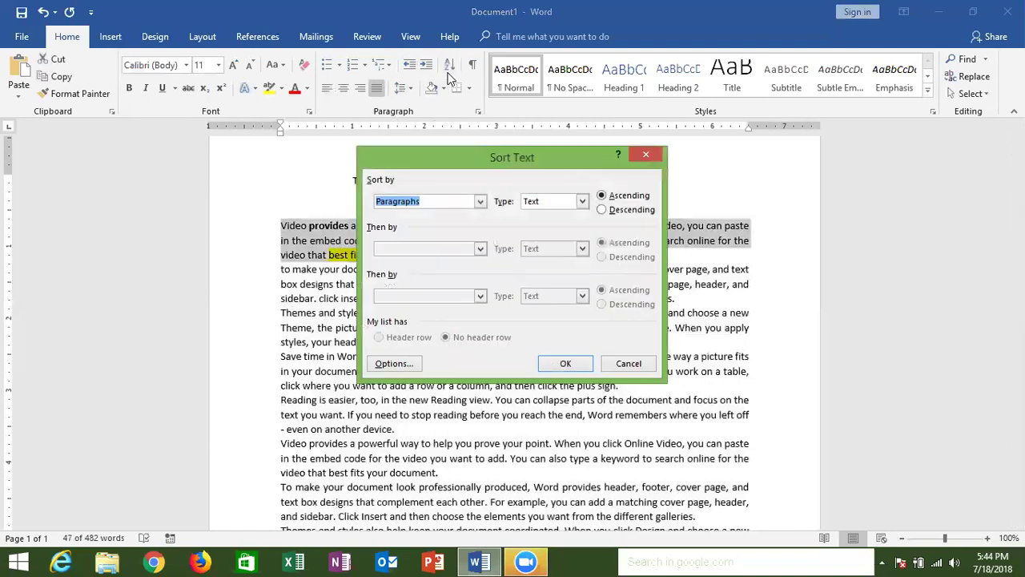
key(Return)
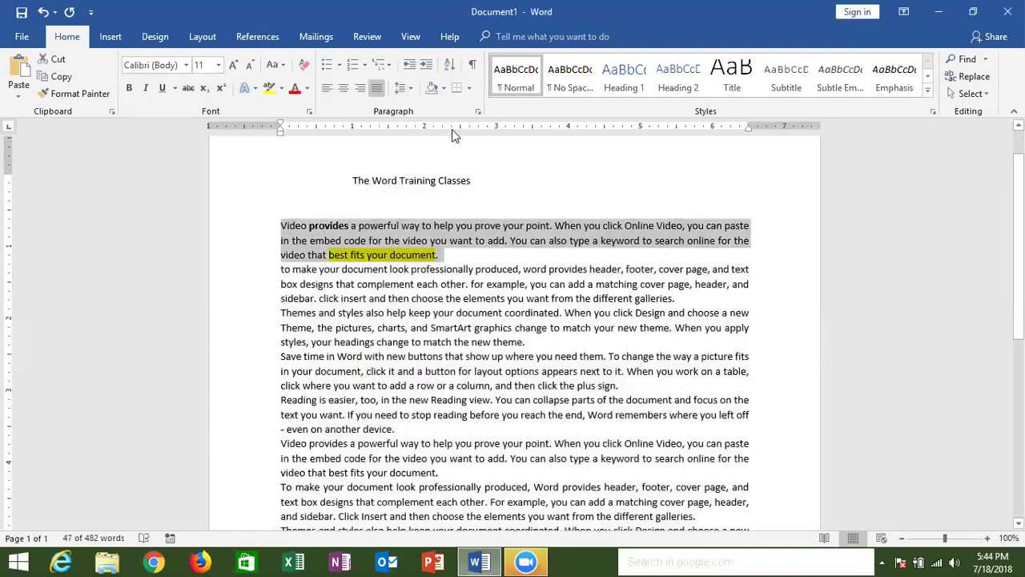
click(398, 297)
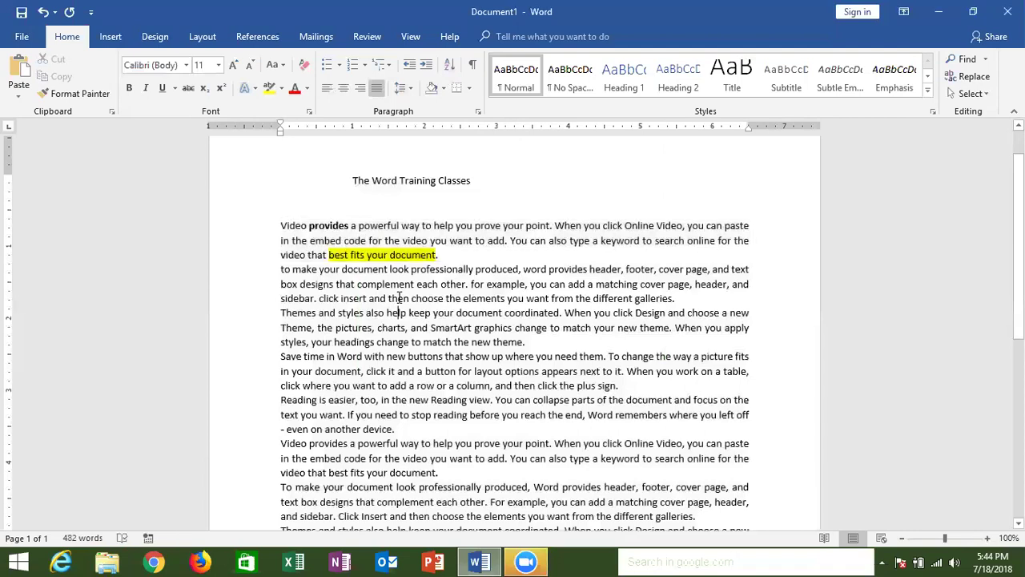
scroll(401, 313, down, 3)
click(289, 516)
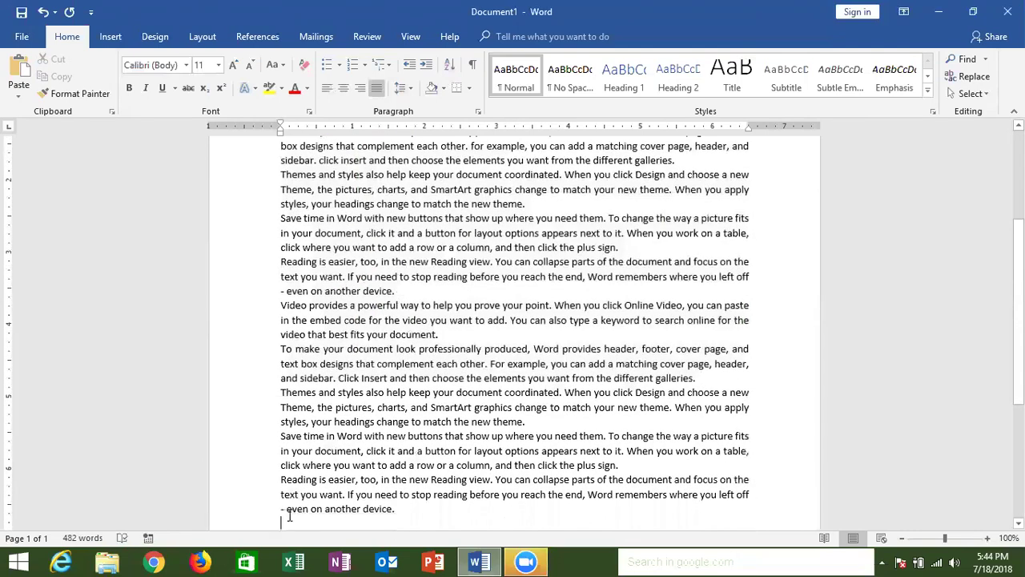
key(Return)
key(Return)
key(Return)
key(Return)
key(Return)
key(Return)
key(Return)
key(BackSpace)
key(BackSpace)
key(BackSpace)
key(BackSpace)
key(BackSpace)
key(BackSpace)
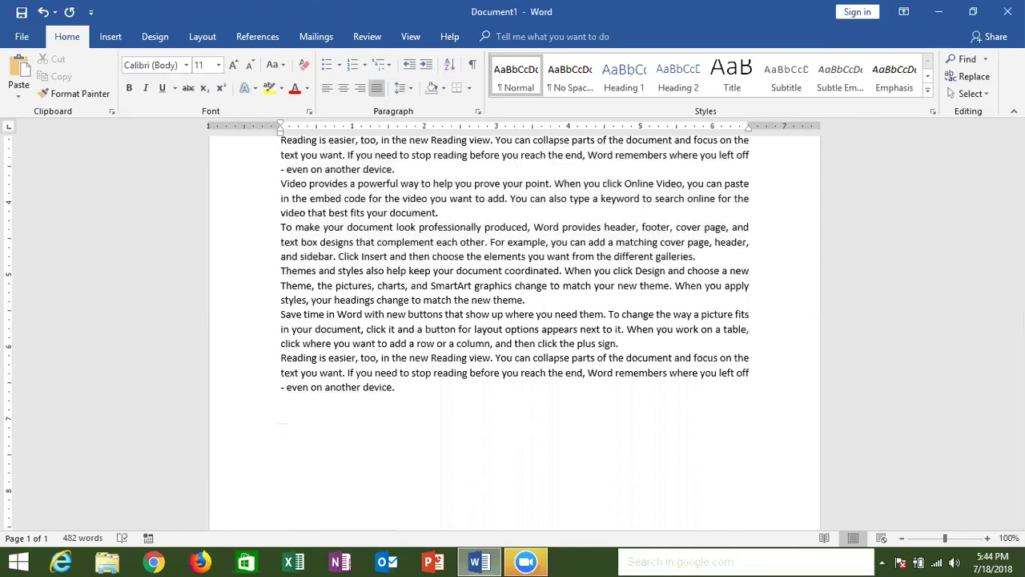
Step: Type eight first names, one per line, and select the finished list
text(Puja)
key(Return)
text(Ravi)
key(Return)
text(Kavita)
key(Return)
text(Neeraj)
key(Return)
text(Uday)
key(Return)
text(Mani)
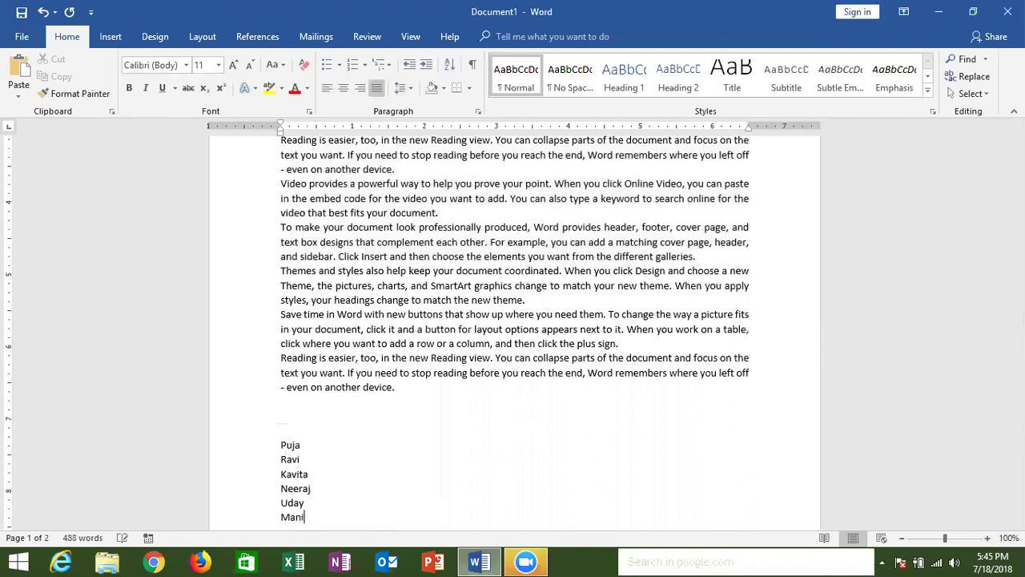
key(Return)
text(Tina)
key(Return)
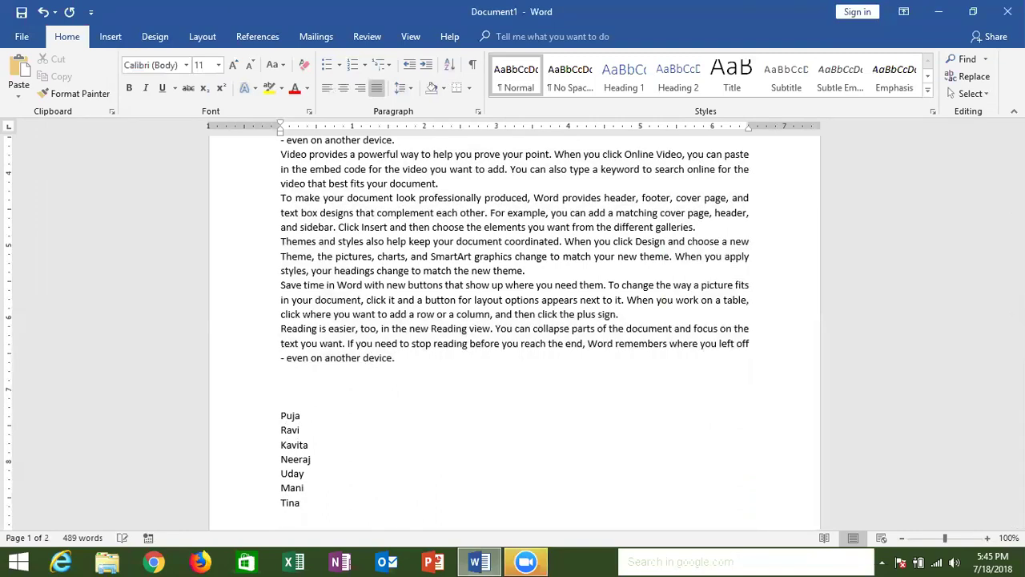
text(Zen)
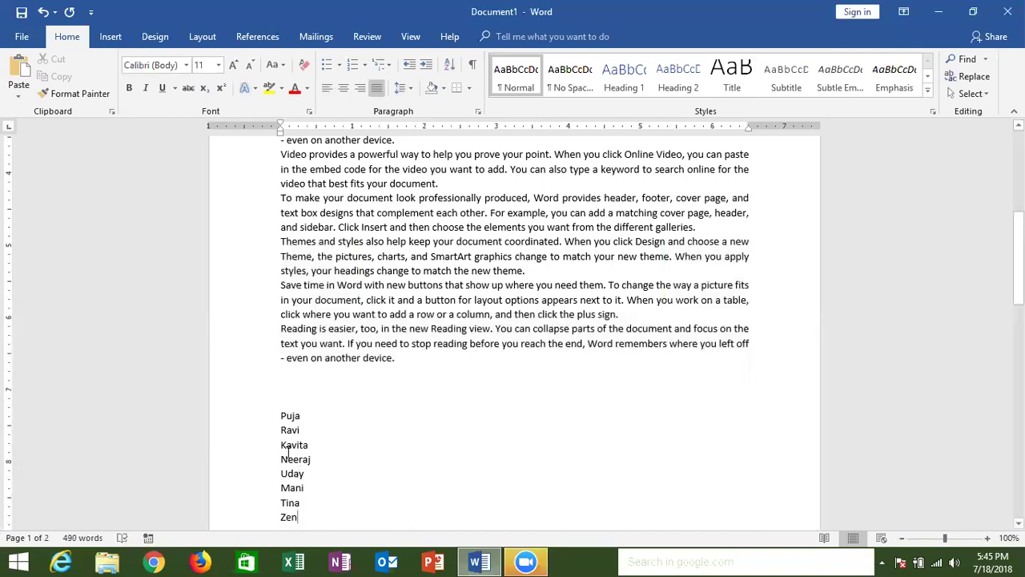
drag(313, 521, 279, 418)
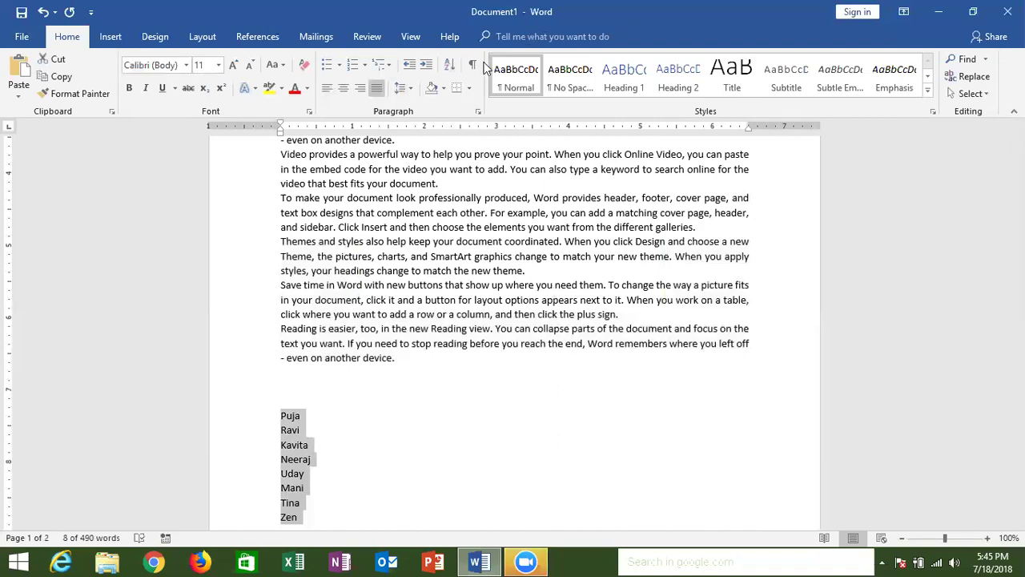
Step: Sort the eight selected names by paragraph text in ascending alphabetical order
click(451, 64)
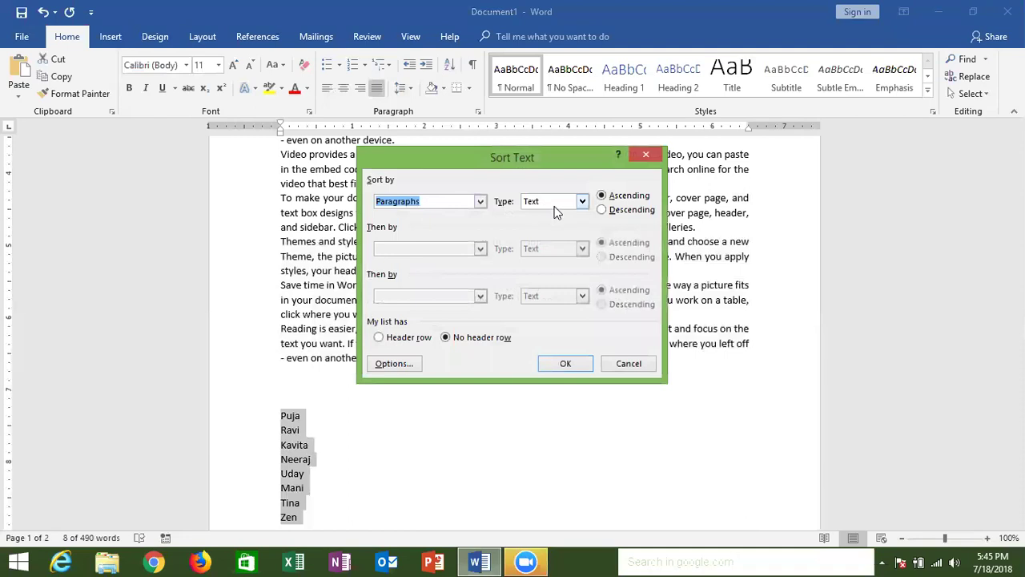
click(480, 201)
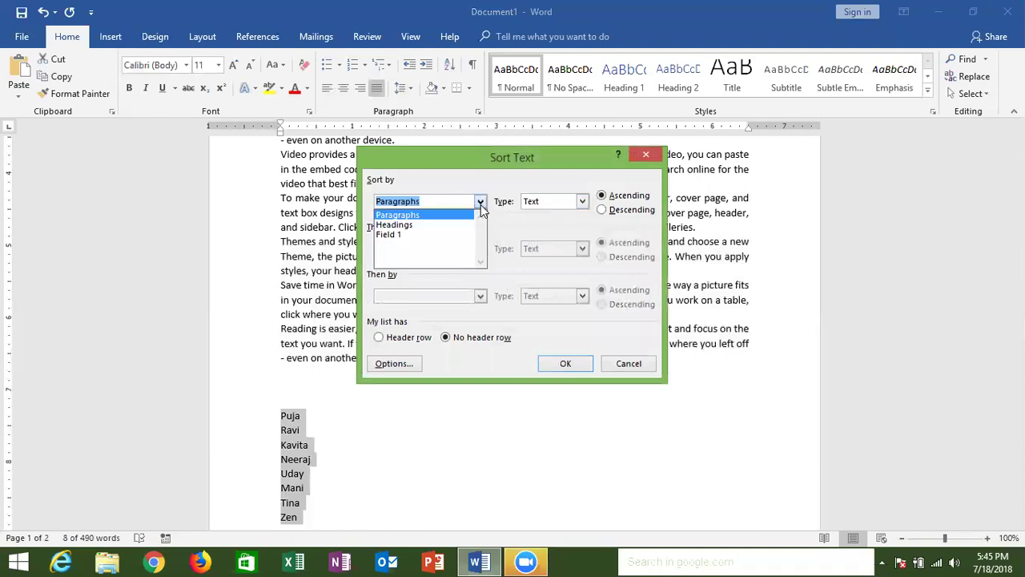
click(481, 205)
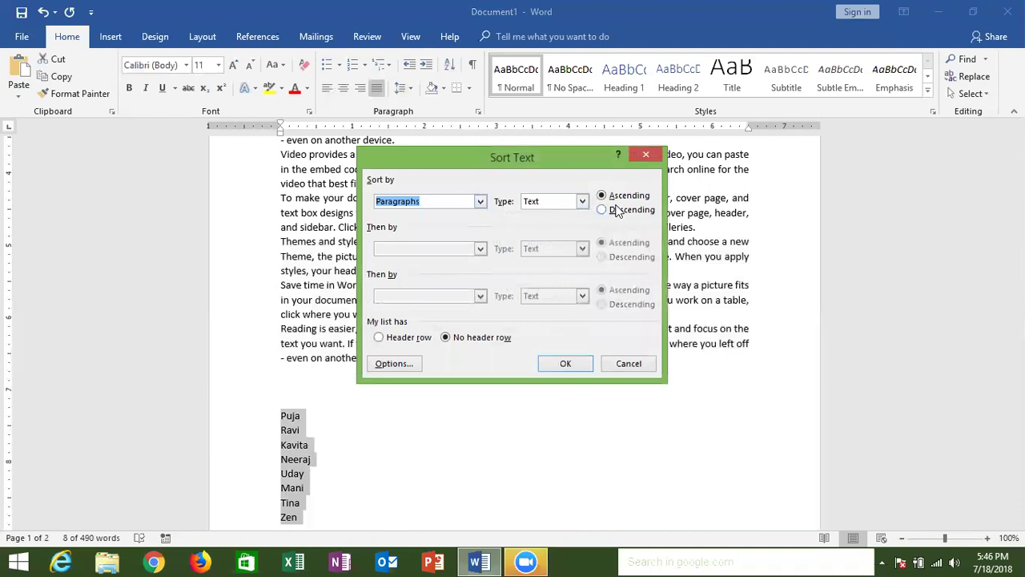
click(579, 367)
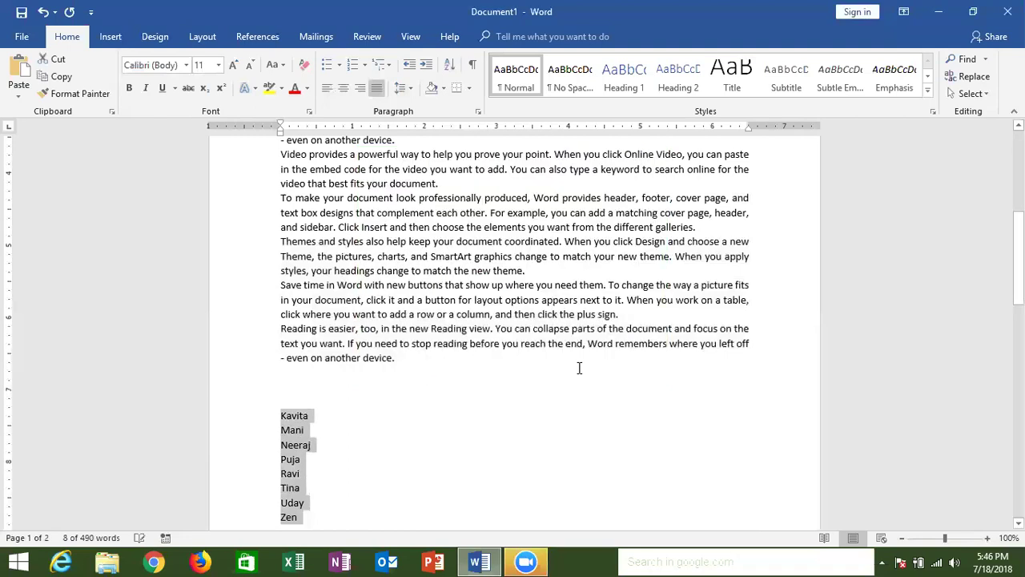
drag(1018, 289, 1018, 308)
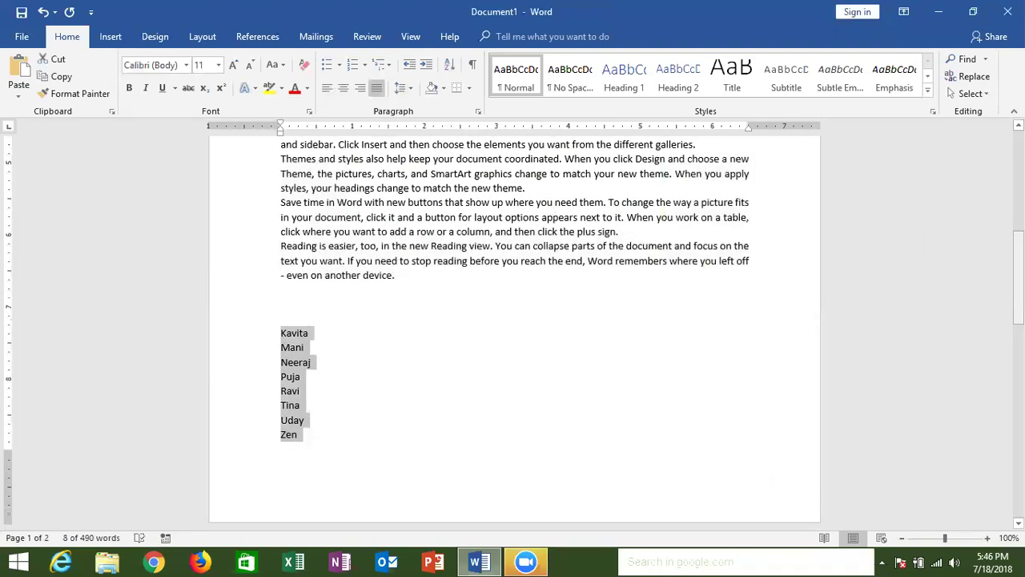
drag(1018, 308, 1018, 217)
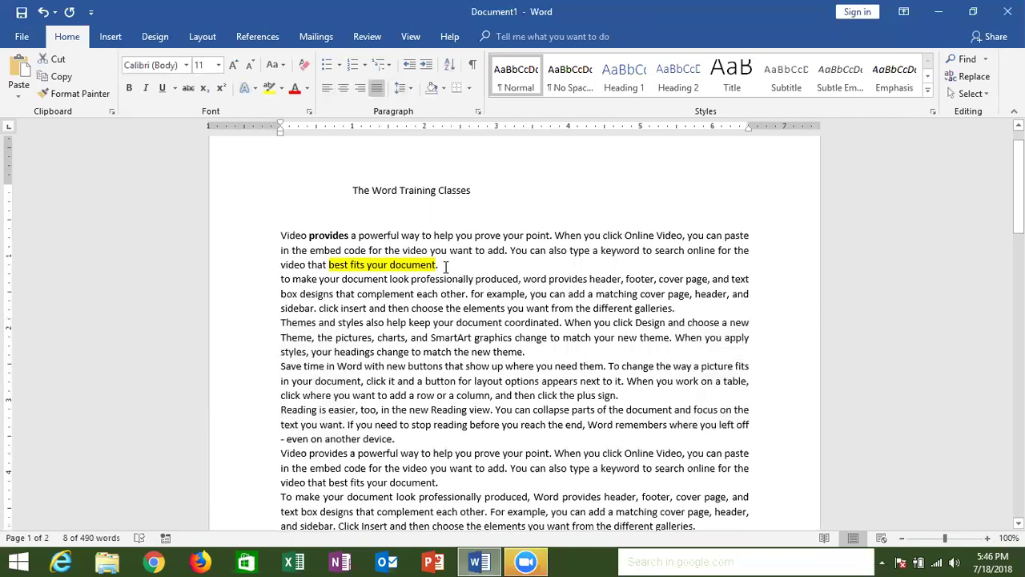
triple_click(283, 238)
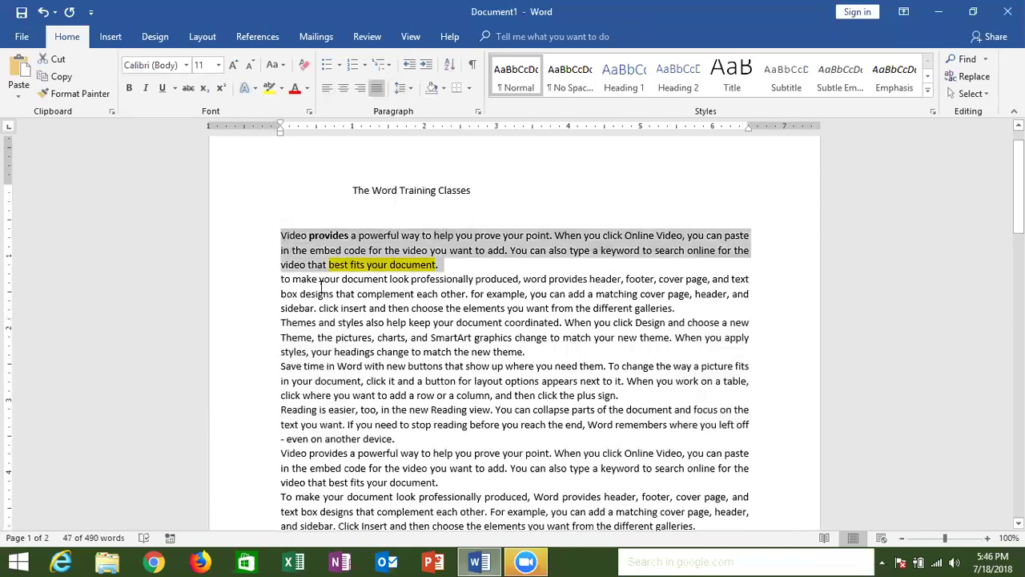
key(Left)
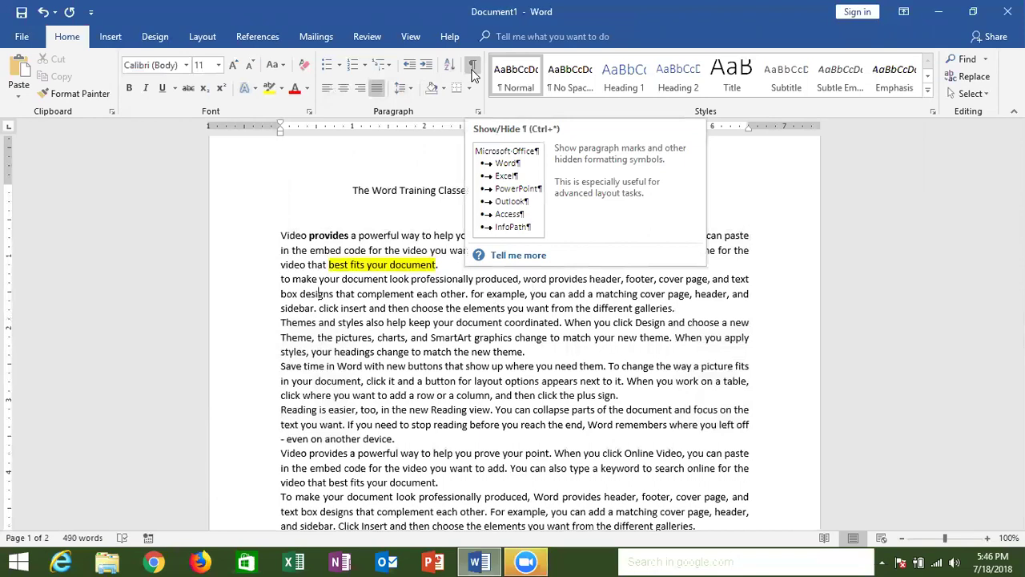
click(472, 73)
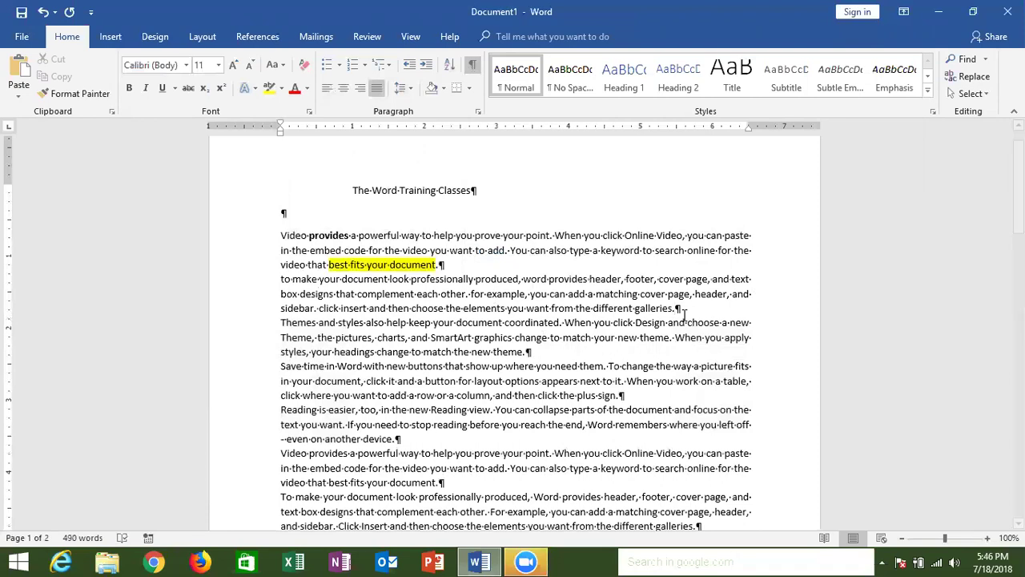
click(472, 70)
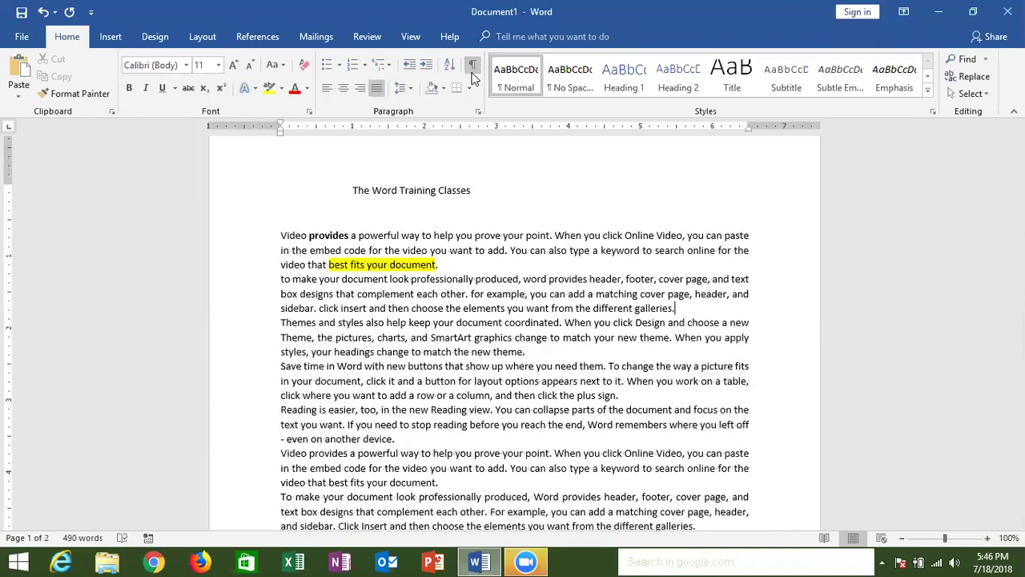
click(350, 160)
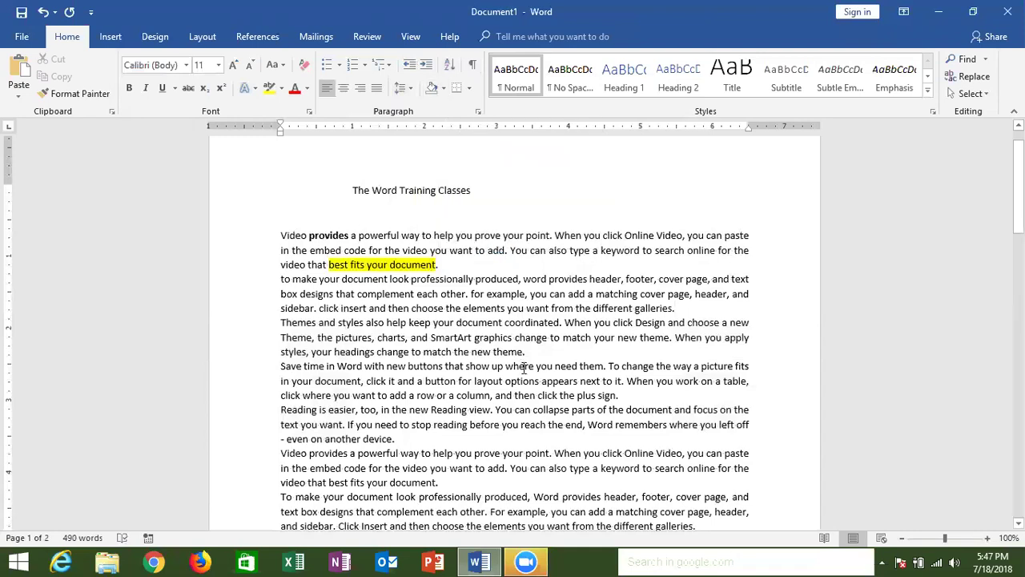
Step: Apply Red shading to the second and third body paragraphs, then check the highlighted phrase
drag(527, 351, 281, 278)
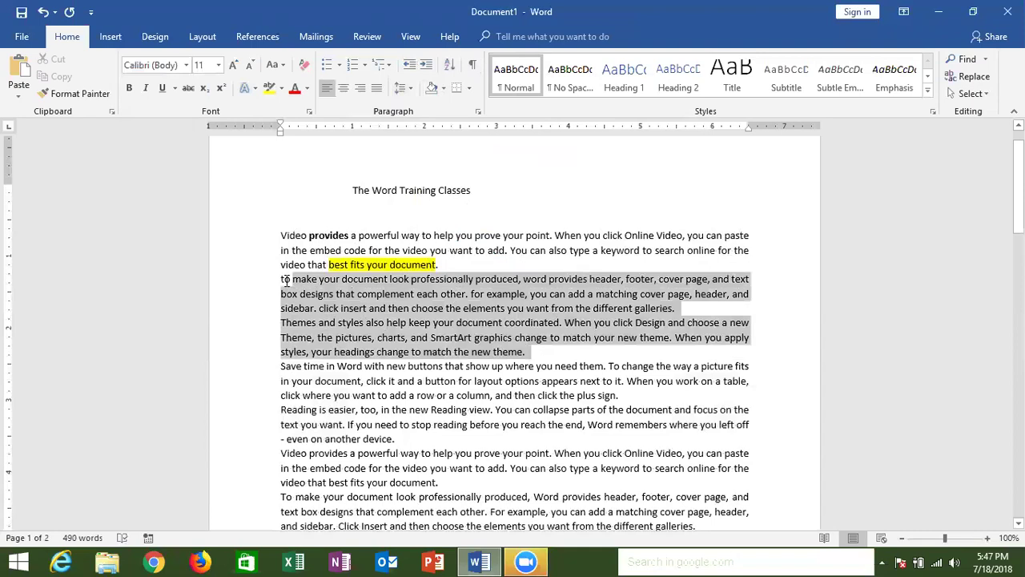
click(443, 88)
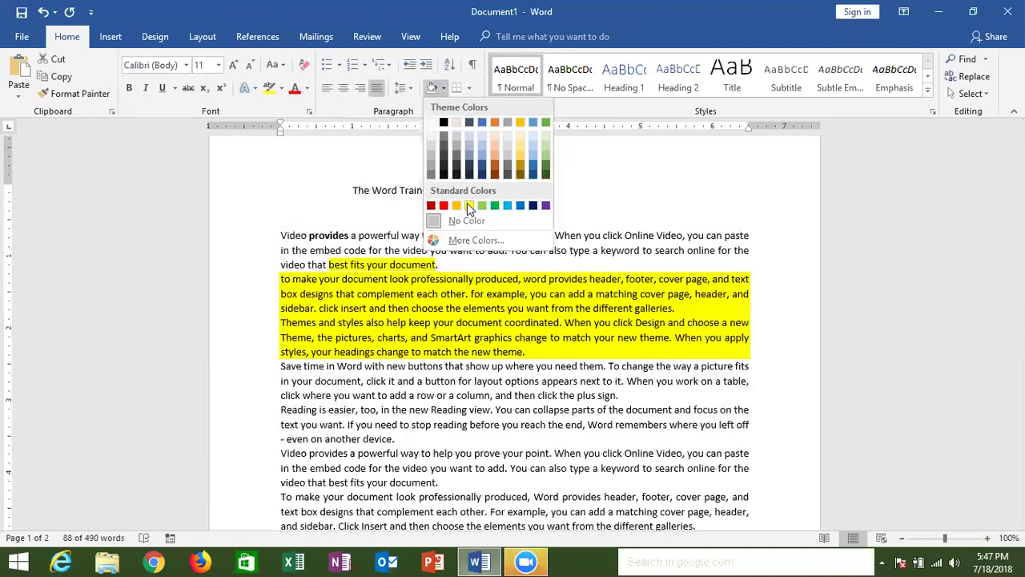
click(444, 206)
click(494, 416)
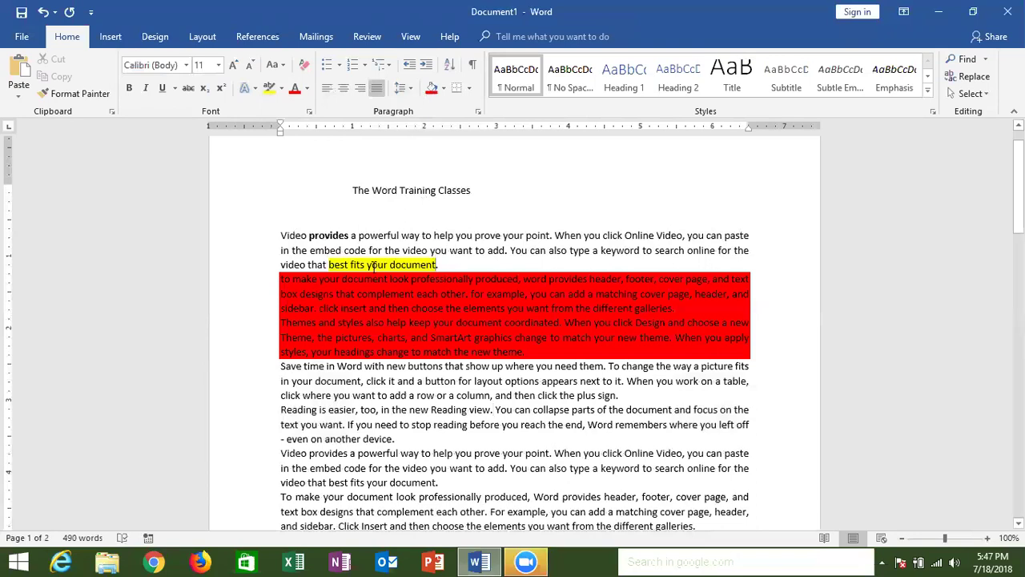
drag(436, 265, 330, 265)
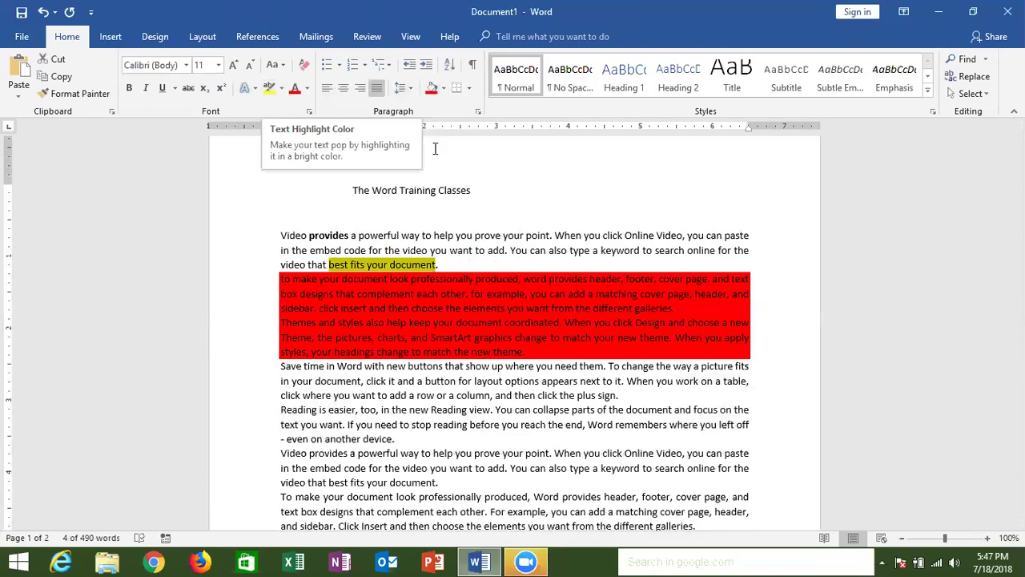
click(443, 279)
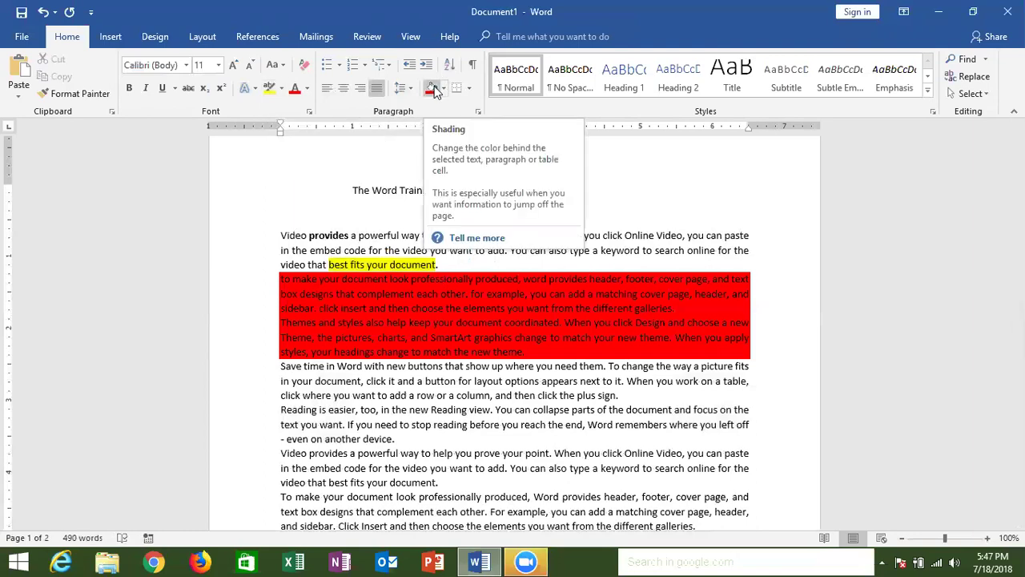
Step: Highlight in yellow from 'click where you want to add a row' through 'another device.'
click(397, 440)
drag(345, 433, 281, 395)
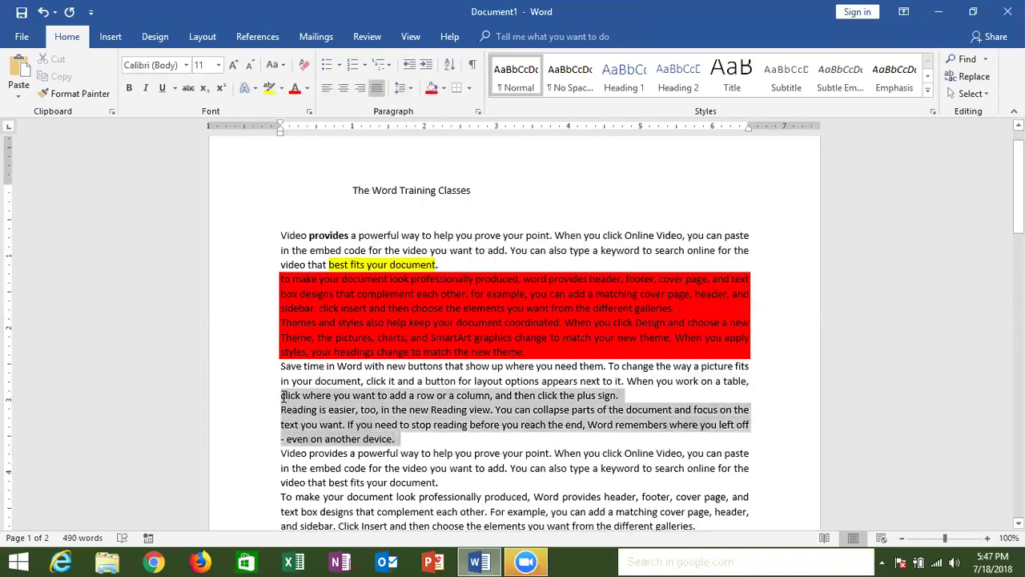
click(269, 87)
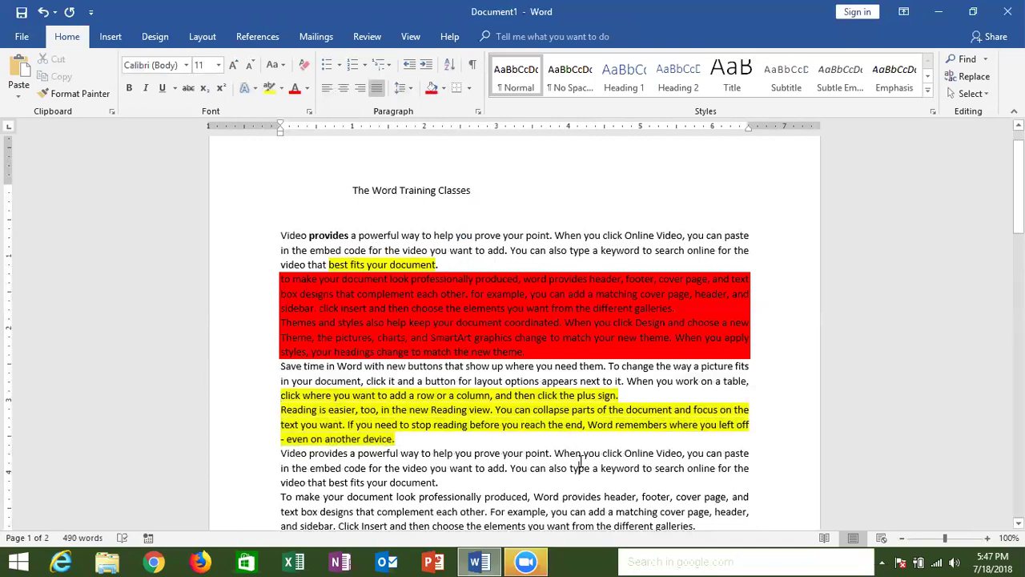
Step: Check selections in the red-shaded paragraph, leaving the cursor after 'device.'
mouse_move(281, 276)
mouse_down()
mouse_move(550, 266)
mouse_move(747, 279)
mouse_up()
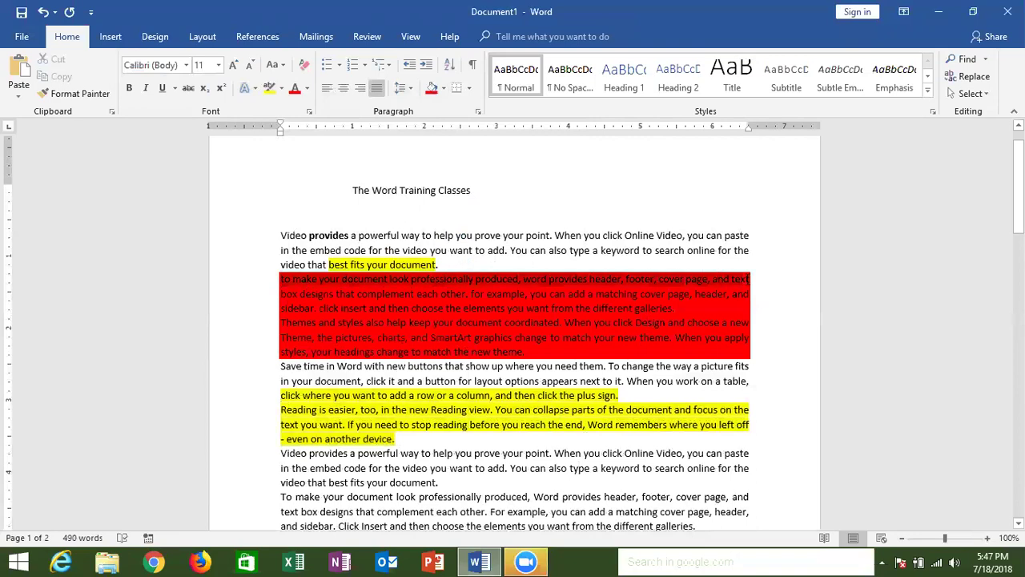
click(521, 353)
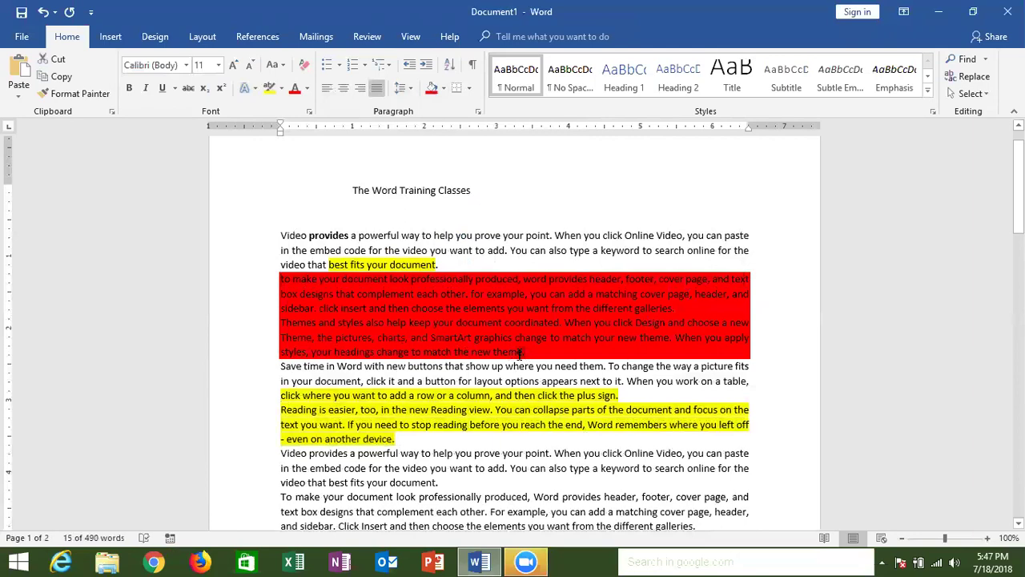
click(526, 353)
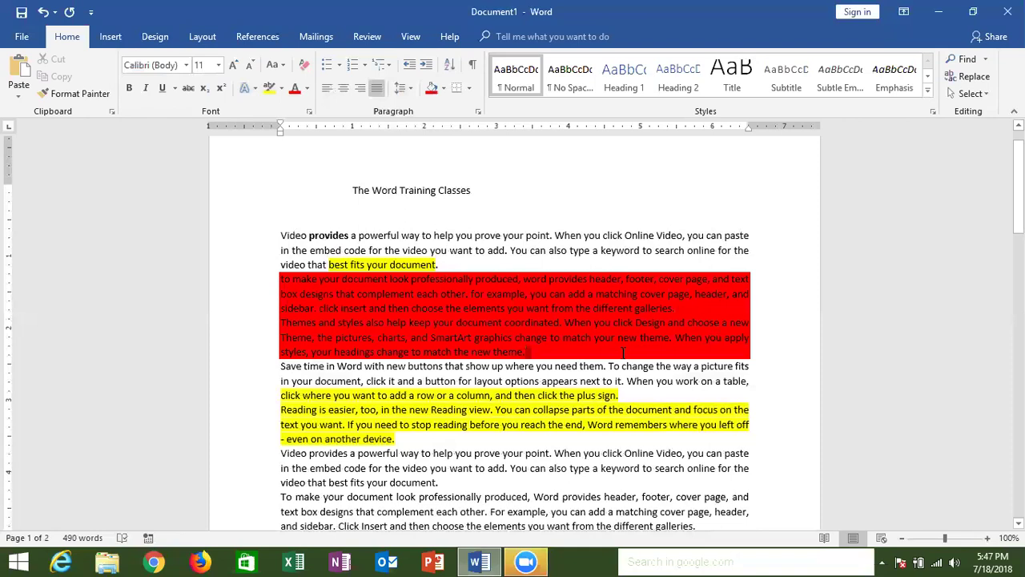
double_click(624, 352)
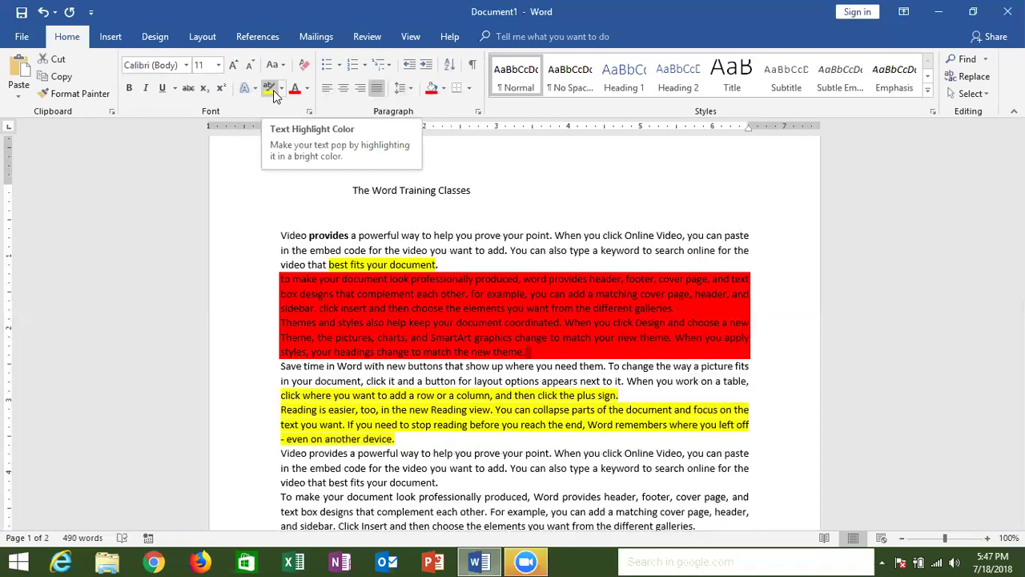
click(401, 441)
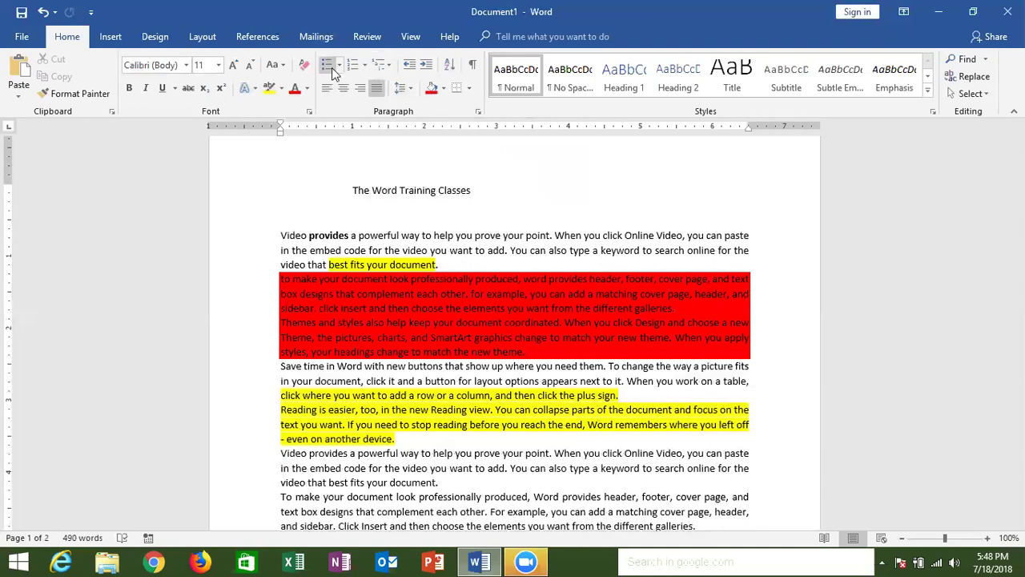
Step: Select the last three lines above the names list and expand the full Styles gallery
click(568, 250)
drag(1018, 214, 1019, 284)
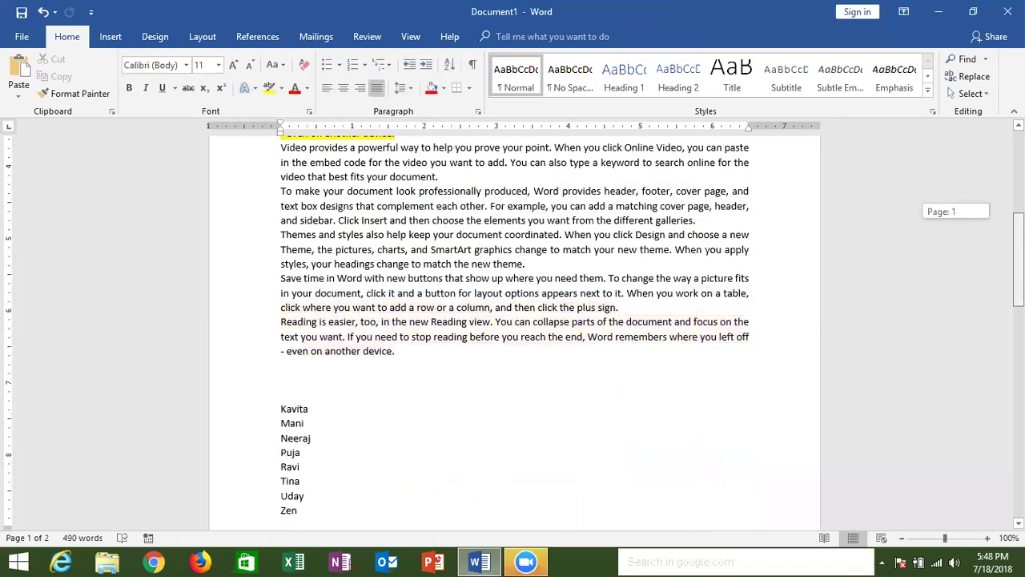
drag(438, 378, 261, 305)
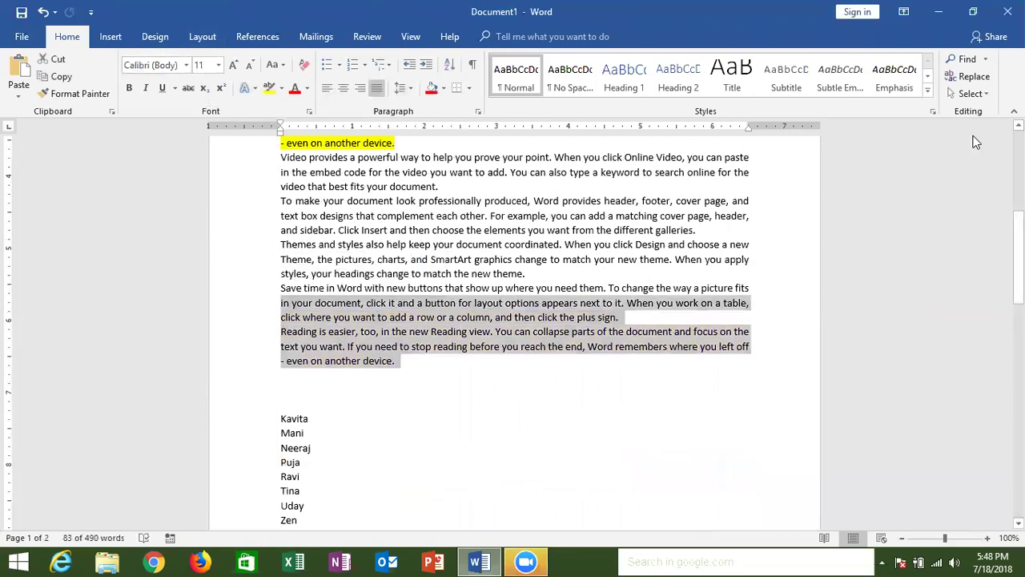
click(928, 90)
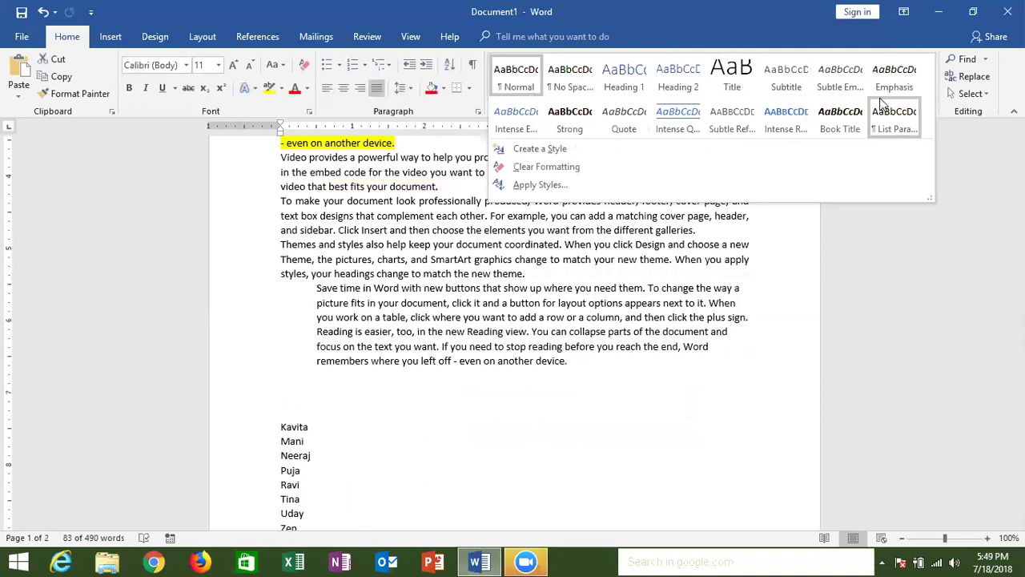
Step: Create a new style named Style1 from the selected paragraphs and confirm it's in the gallery
key(Escape)
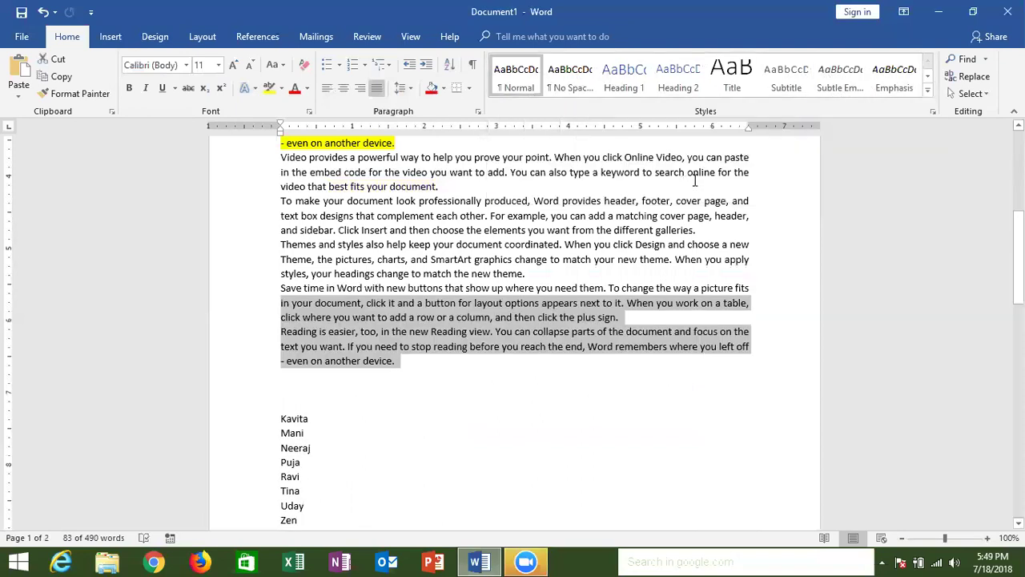
click(927, 95)
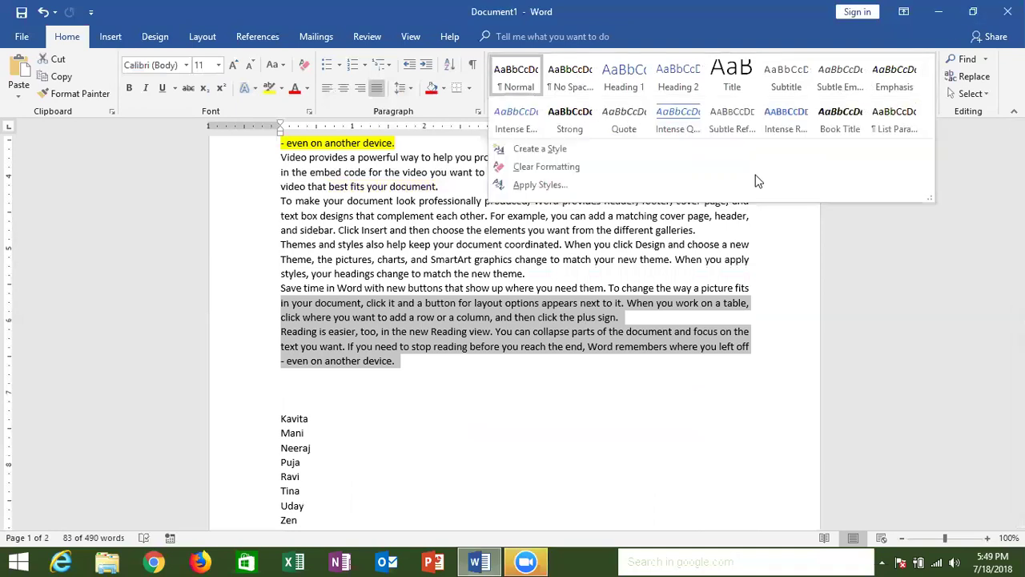
click(708, 149)
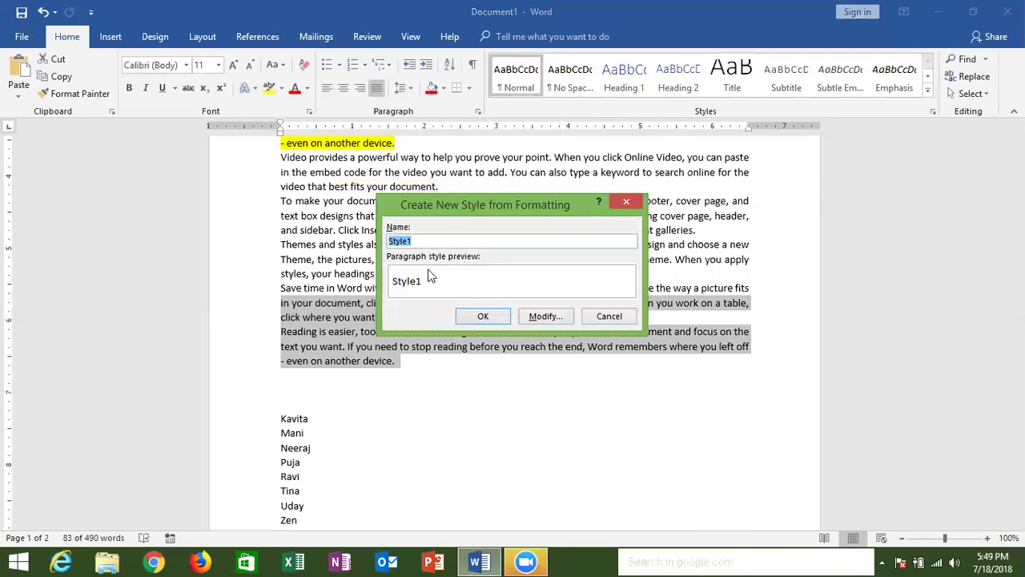
click(480, 316)
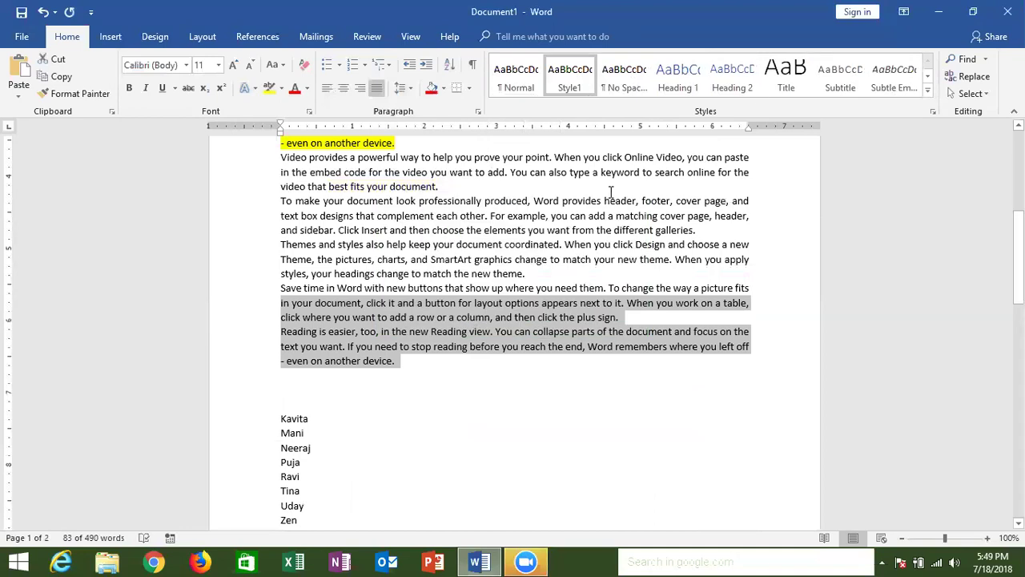
click(928, 90)
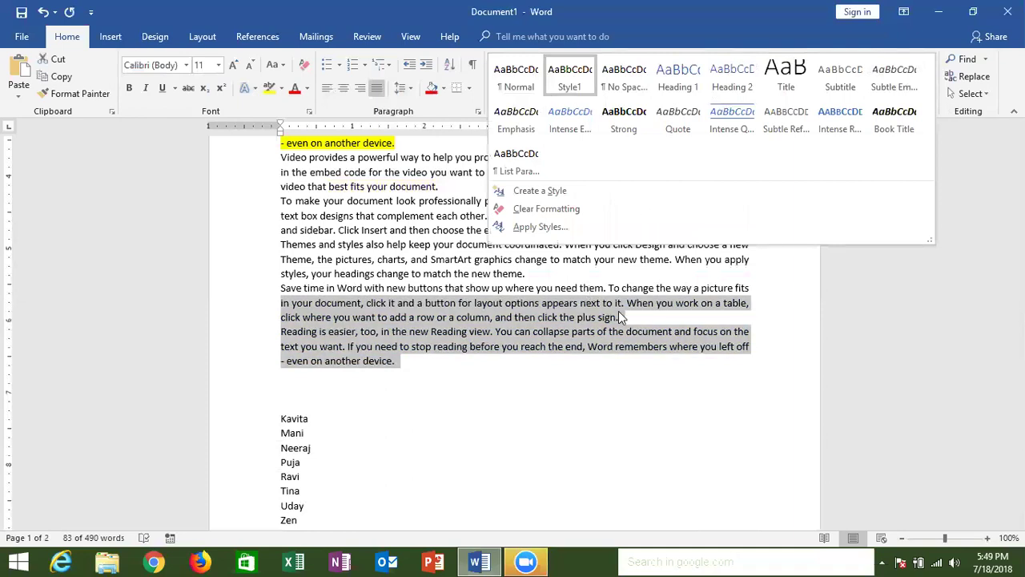
key(Escape)
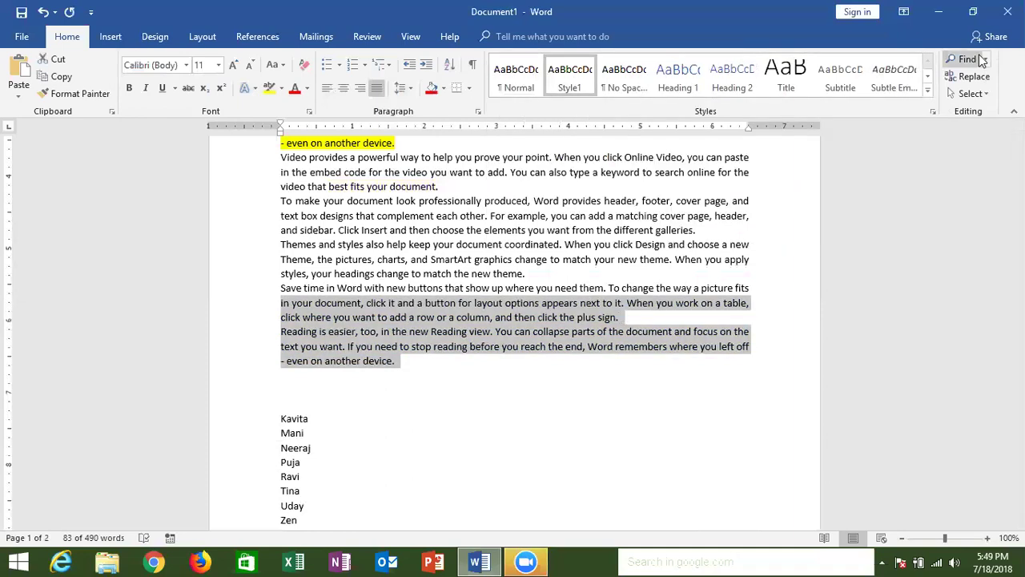
Step: Search the document for 'apply', correcting the mistyped 'appy' search term
click(724, 227)
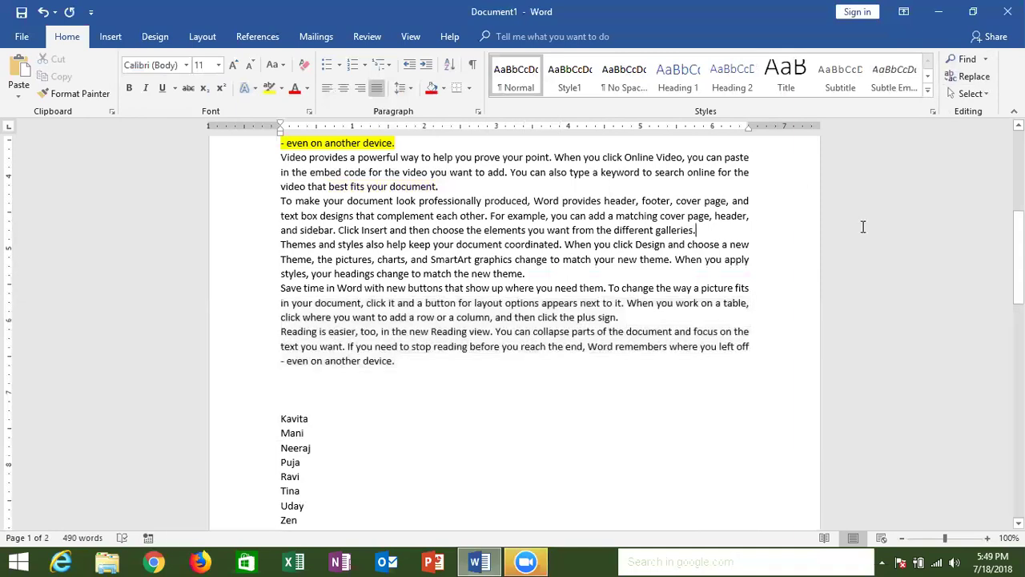
drag(1018, 257, 1018, 182)
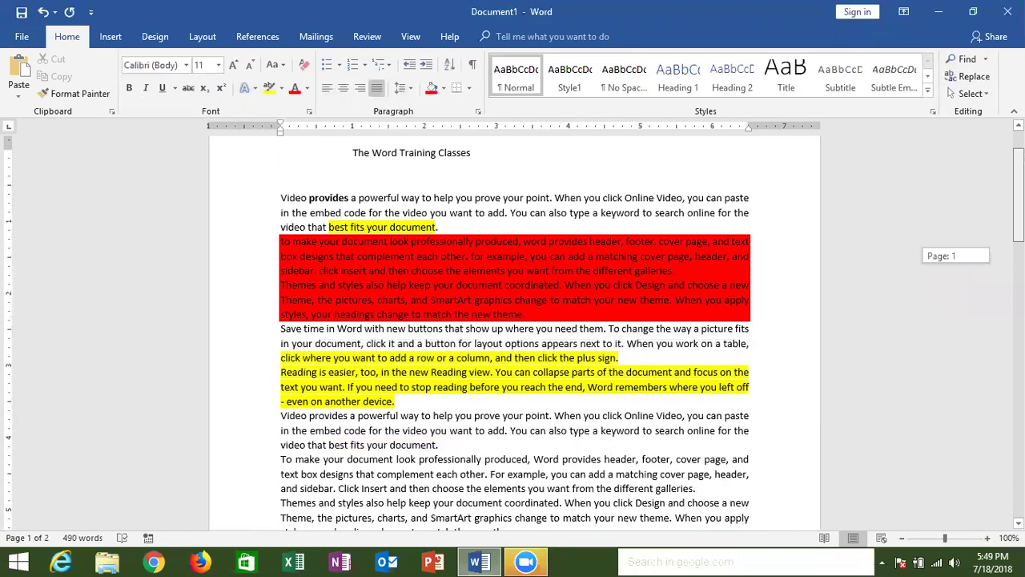
key(End)
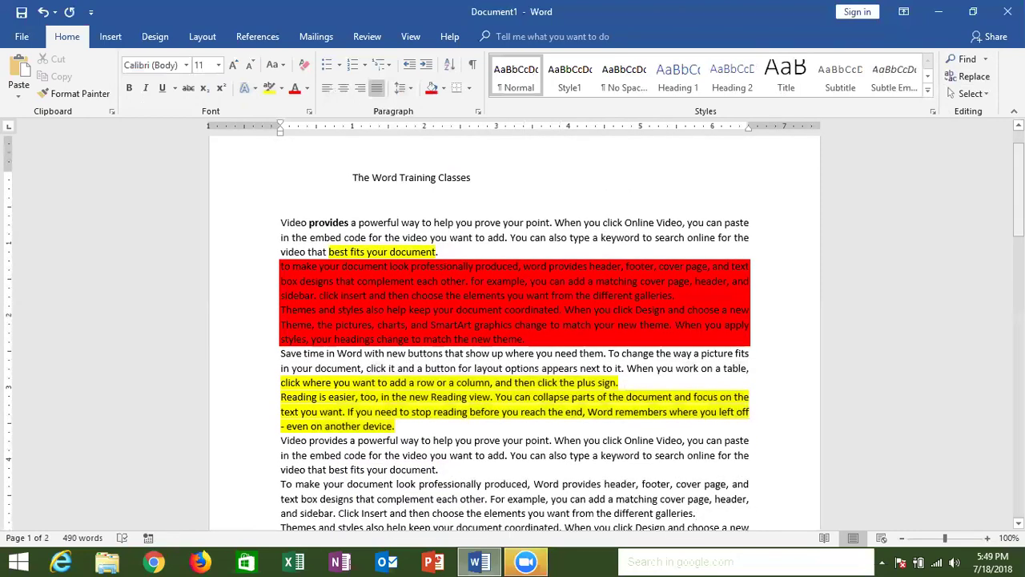
click(967, 60)
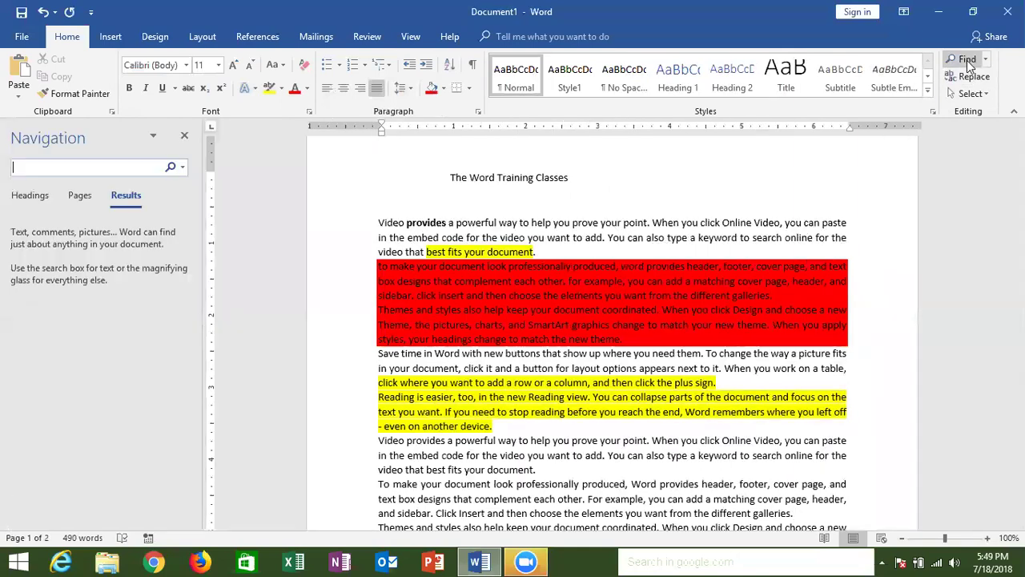
text(appy)
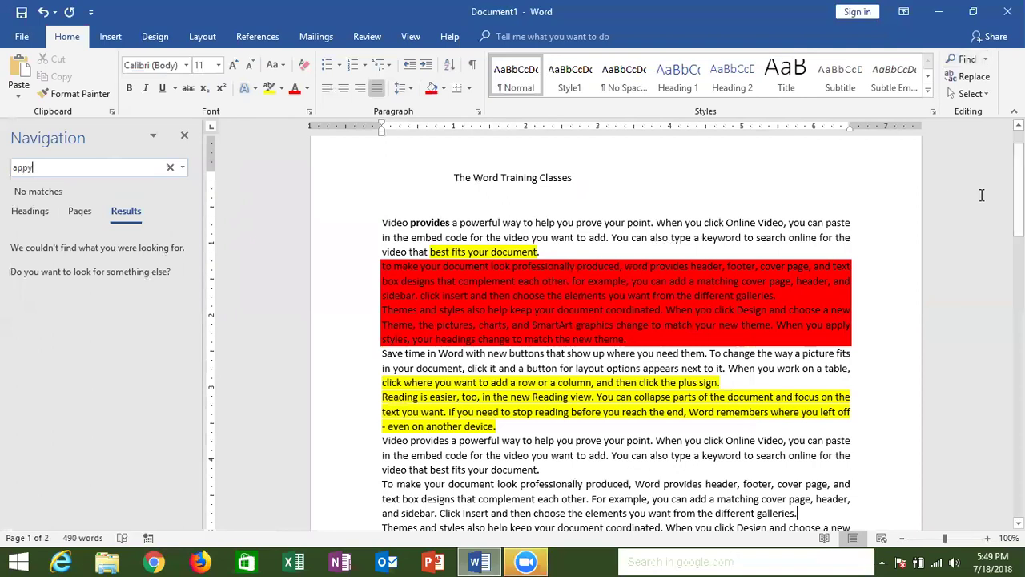
drag(1018, 188, 1018, 216)
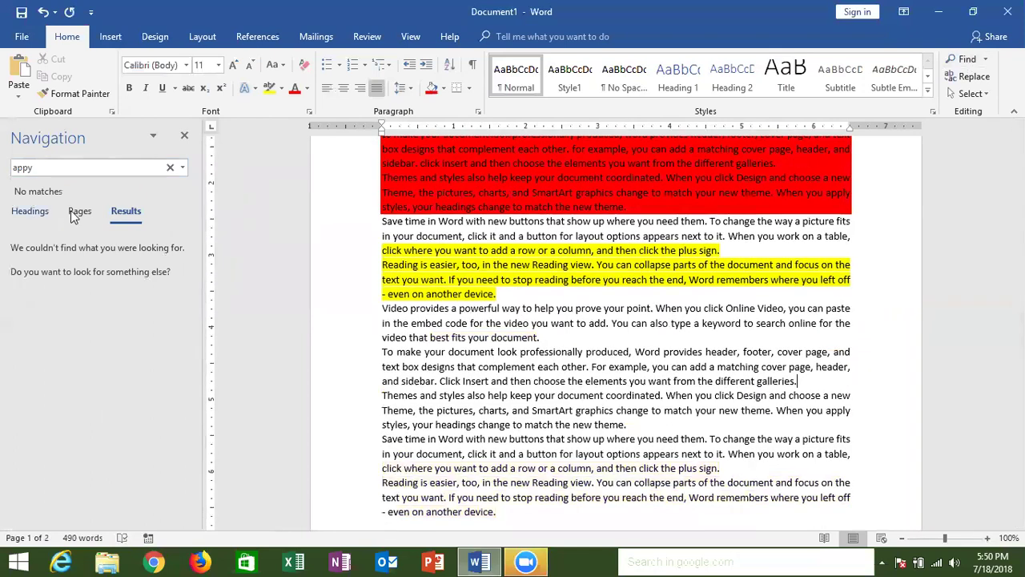
click(63, 168)
text(apply)
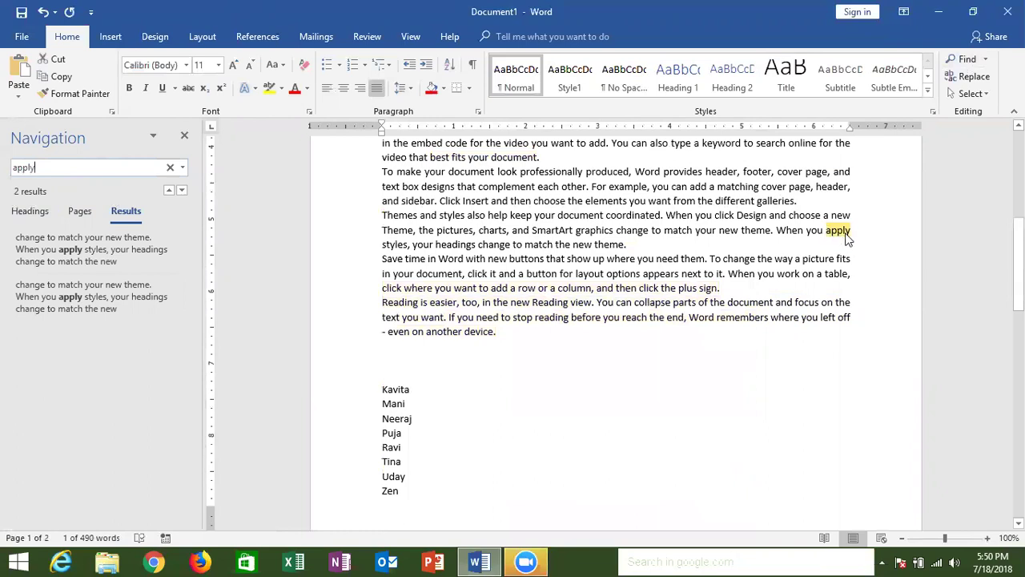
Step: Jump to each of the two 'apply' matches, then return to the first
mouse_move(1018, 276)
mouse_down()
mouse_move(1018, 289)
mouse_move(1018, 254)
mouse_up()
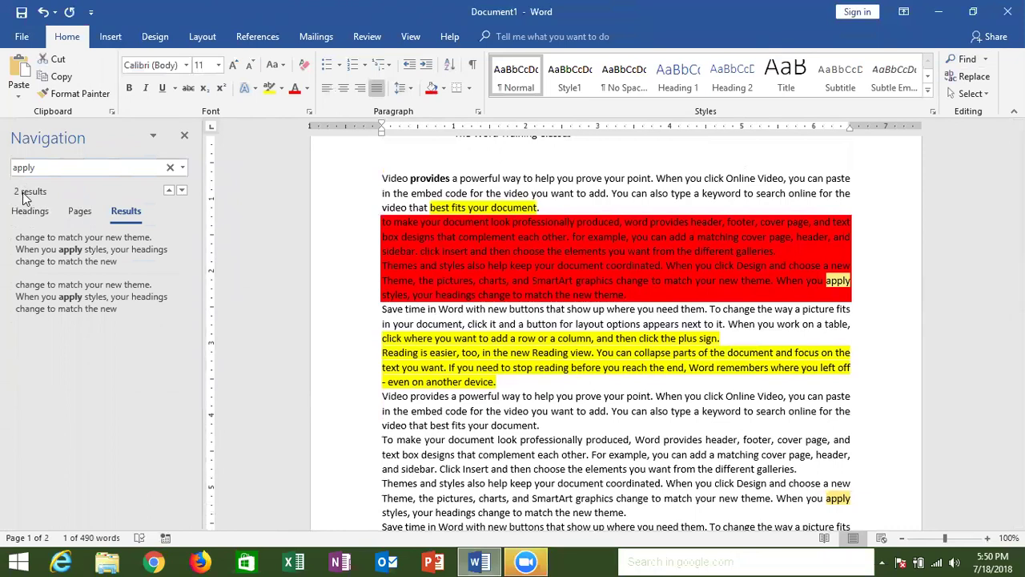
click(49, 260)
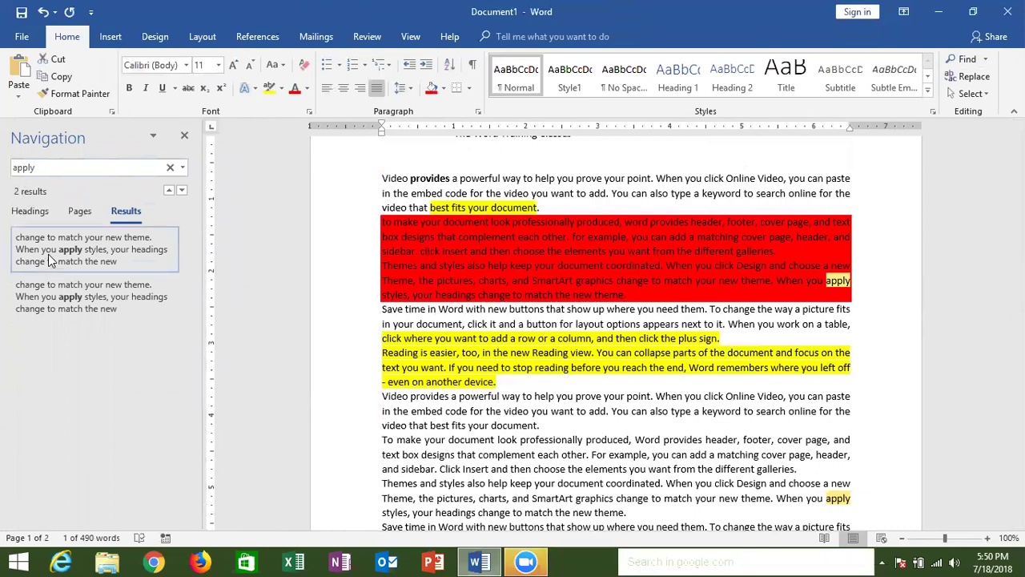
click(52, 288)
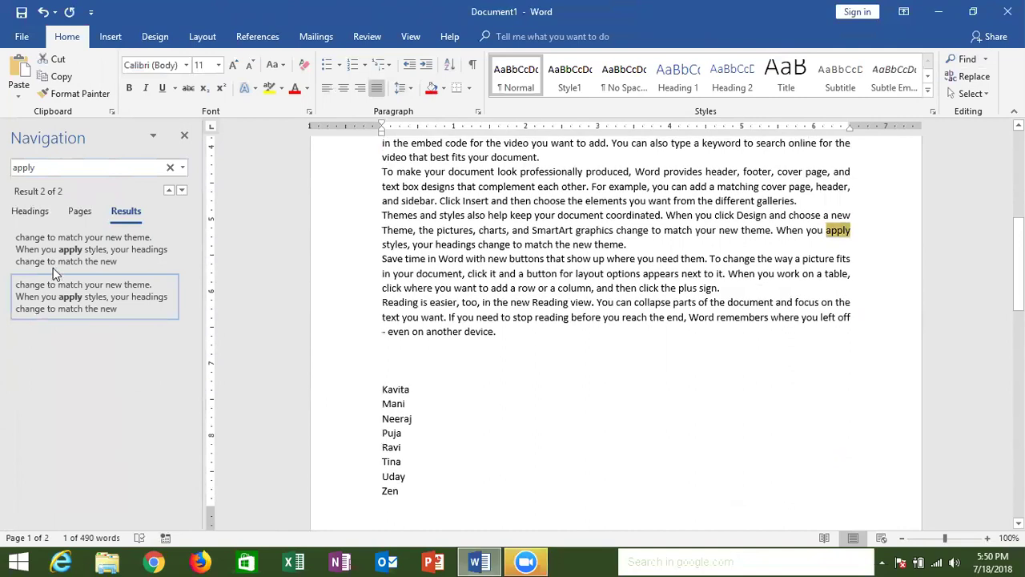
click(52, 265)
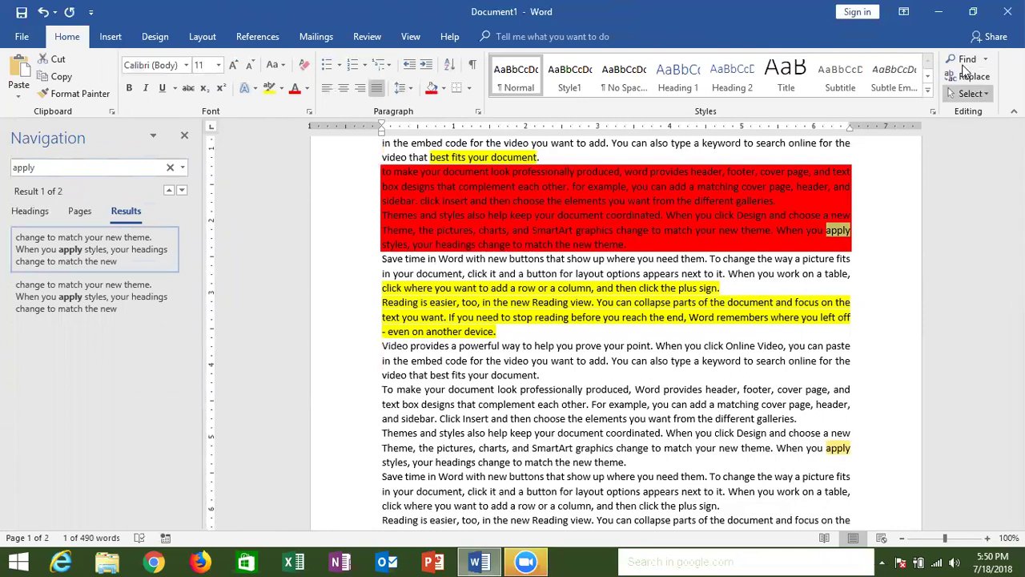
Step: Replace all occurrences of 'apply' with 'APPLY', confirming the two replacements
click(967, 80)
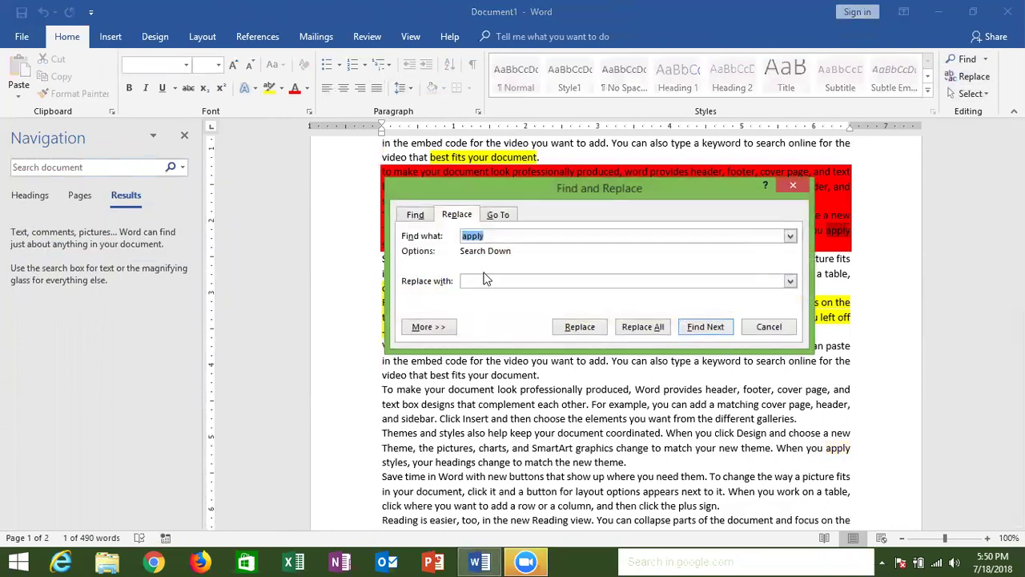
click(487, 280)
text(APPLY)
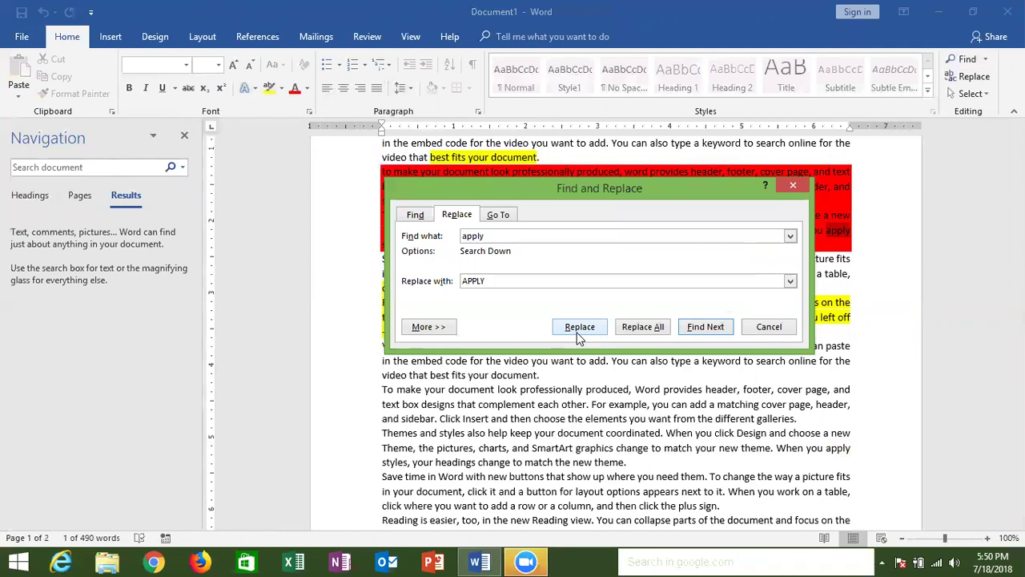
click(651, 335)
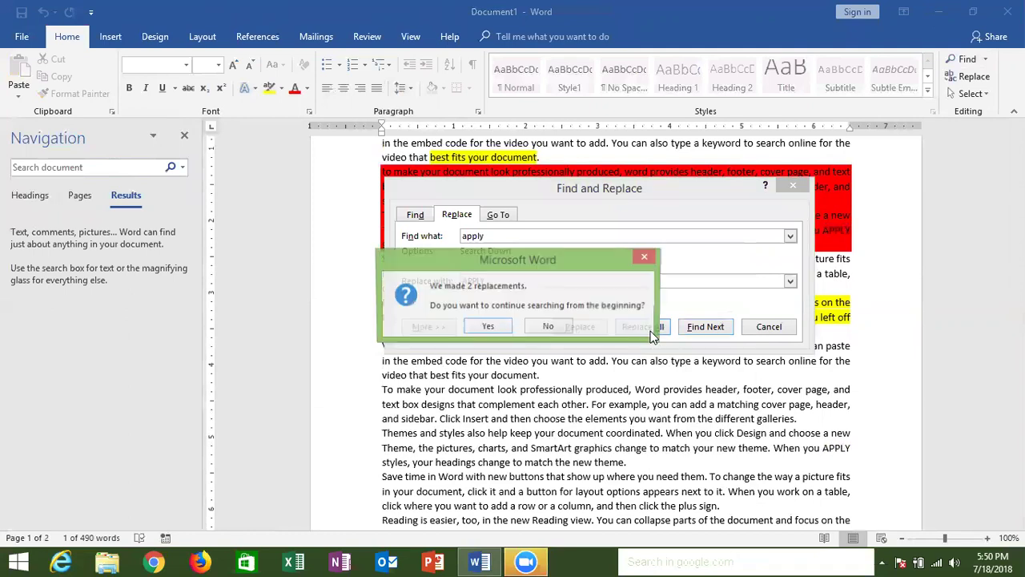
click(505, 329)
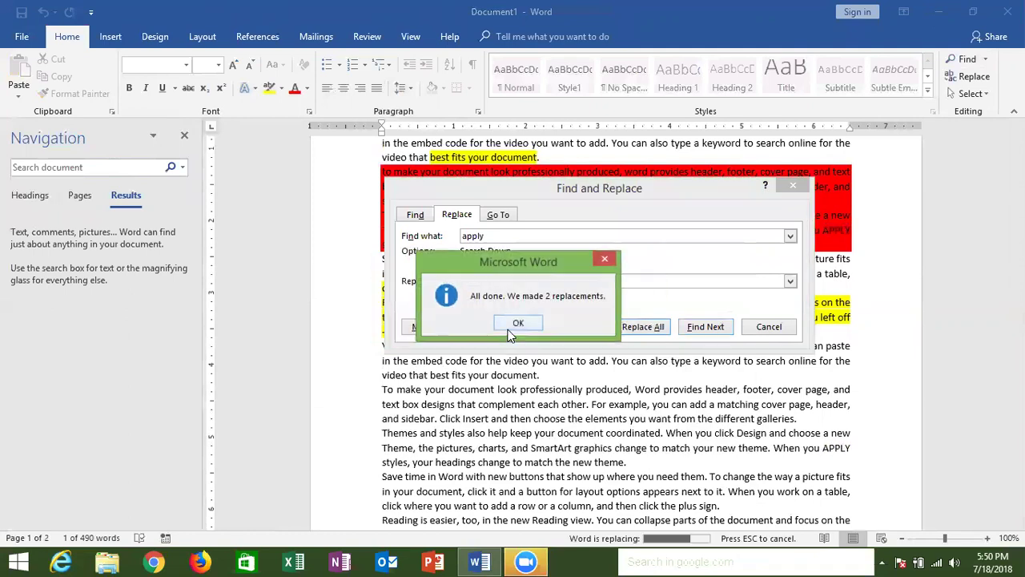
click(517, 325)
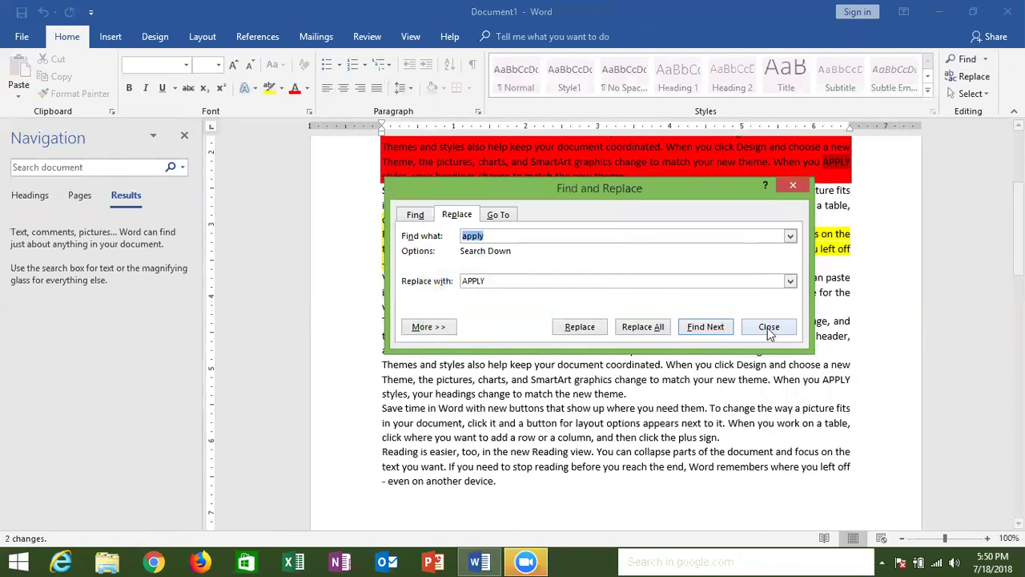
click(768, 327)
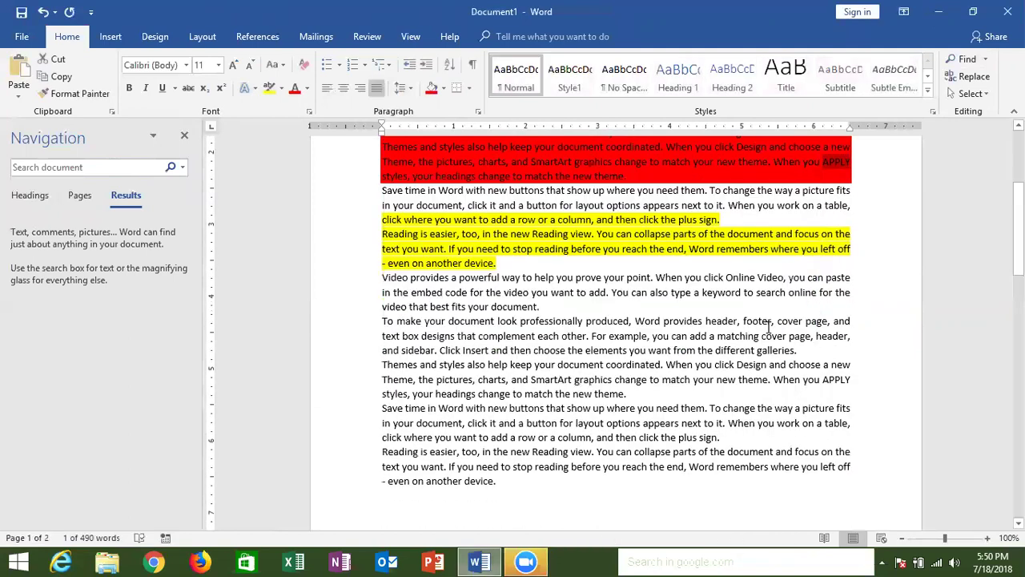
Step: Clear the selection, scroll to the top of the document, and minimize Word
click(764, 295)
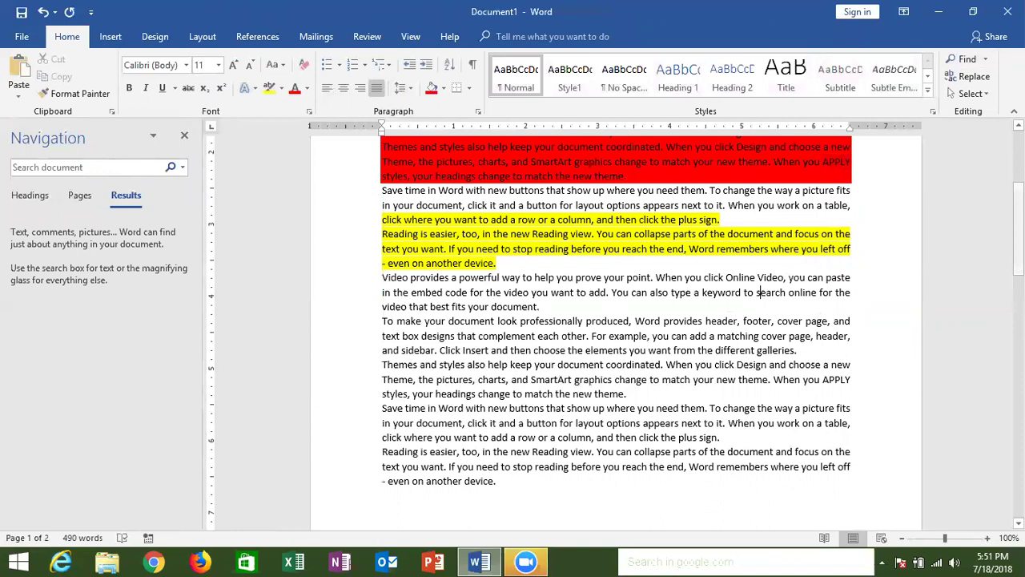
scroll(761, 292, up, 5)
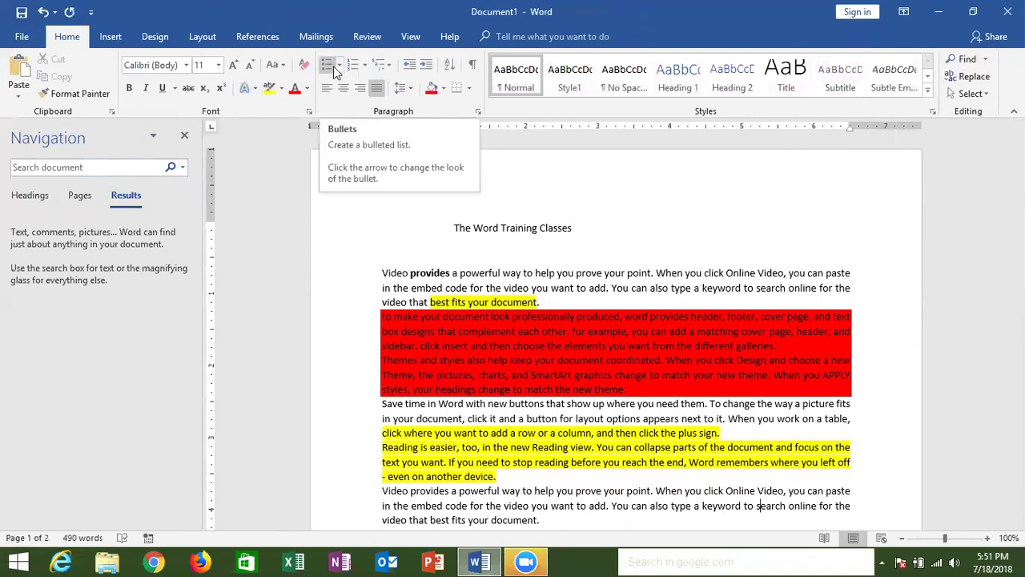
click(940, 12)
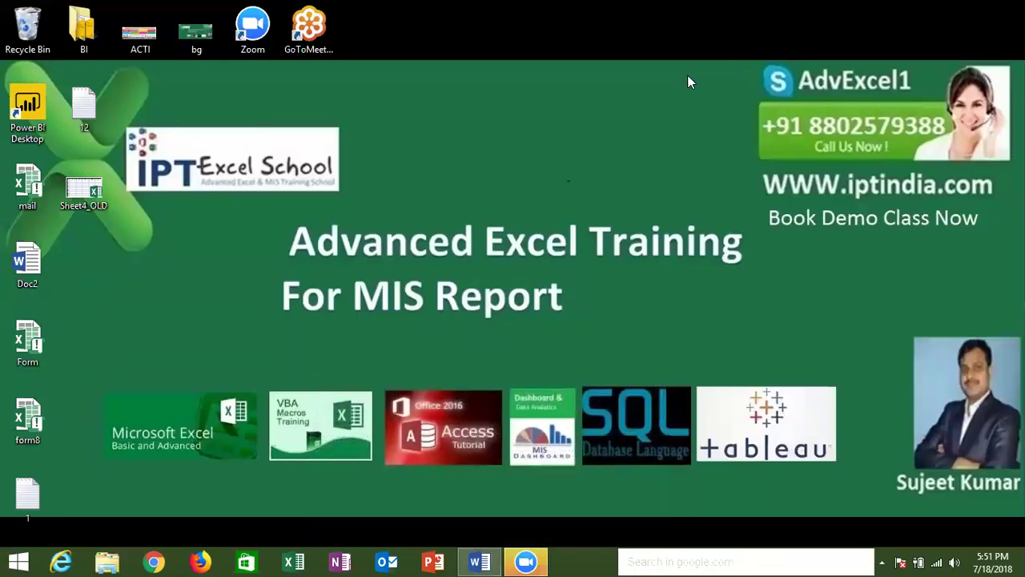
right_click(688, 81)
click(737, 123)
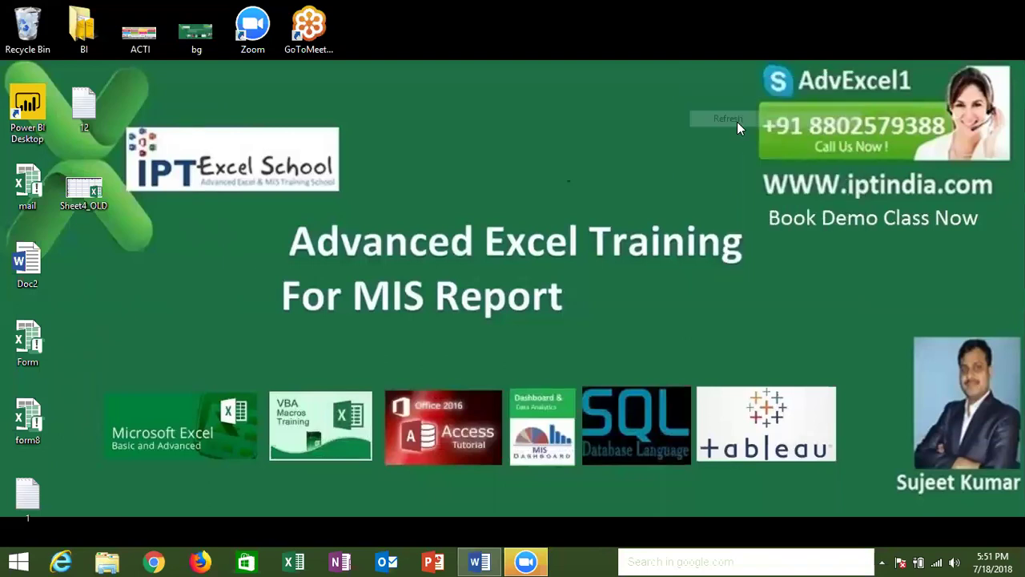